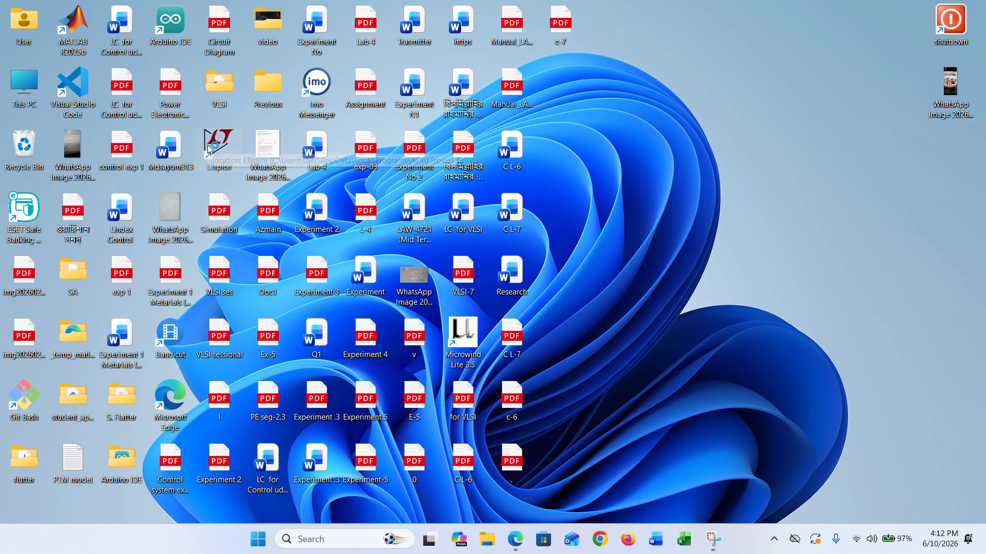
Step: Launch LTspice and create a new blank schematic
double_click(207, 145)
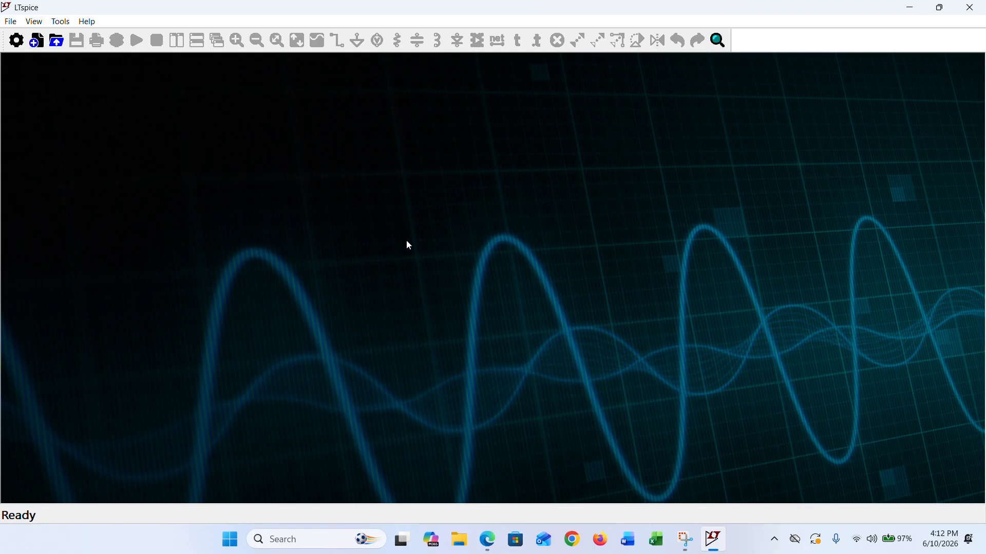
click(10, 22)
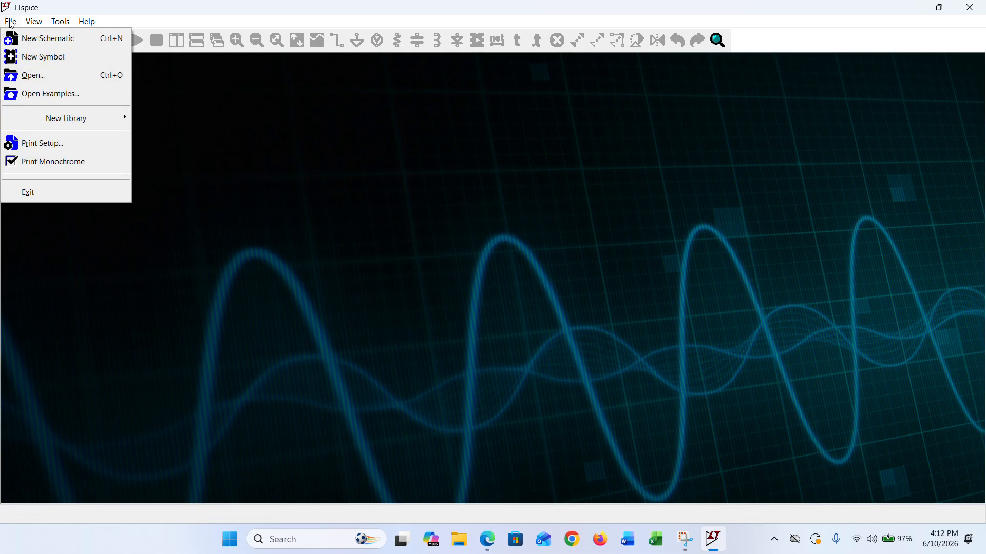
click(45, 39)
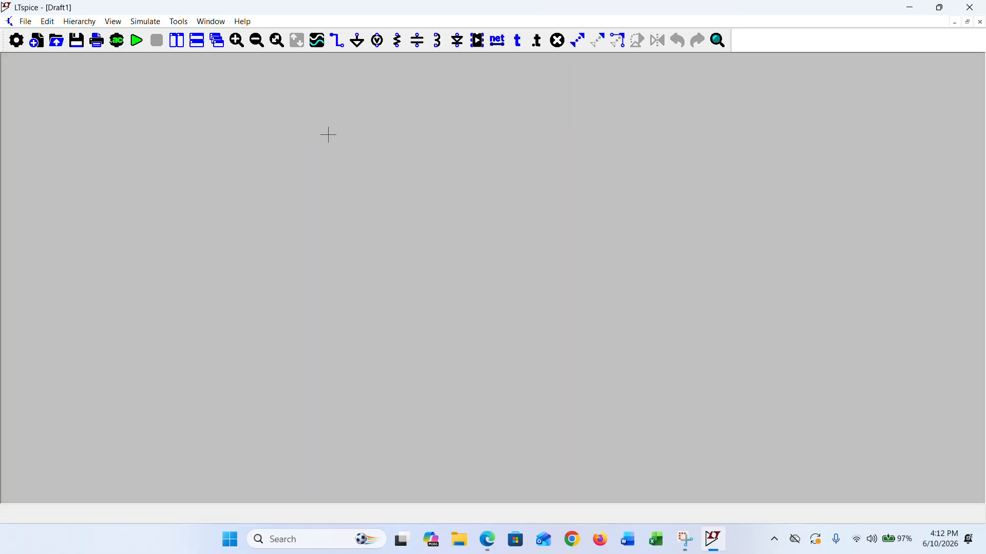
click(344, 43)
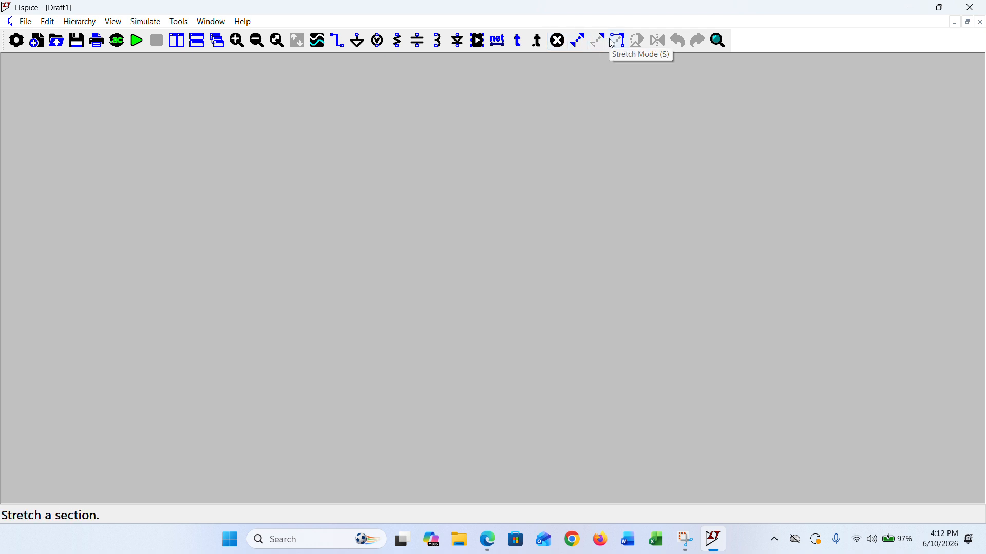
Step: Place one nmos transistor in the lower middle of the schematic
click(477, 41)
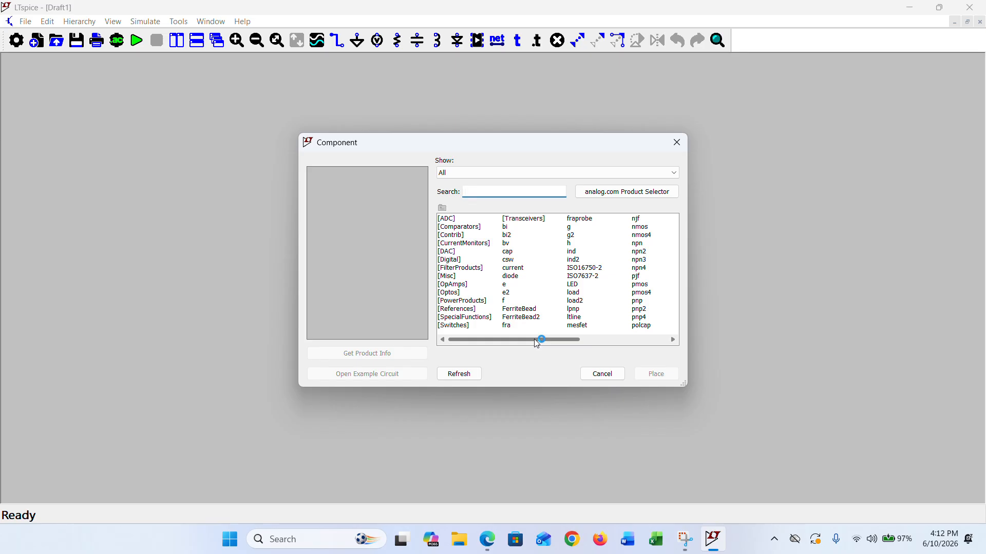
drag(536, 340, 569, 341)
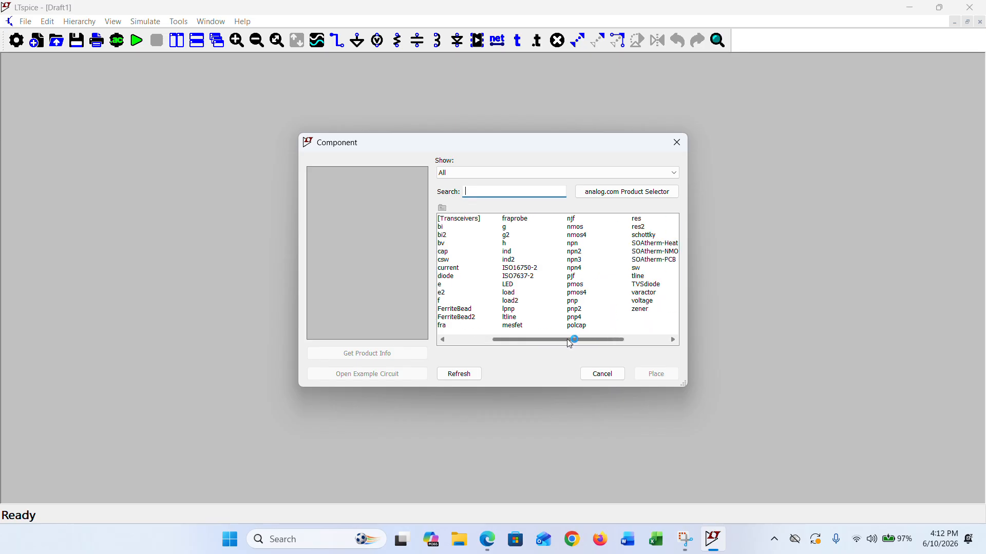
click(576, 228)
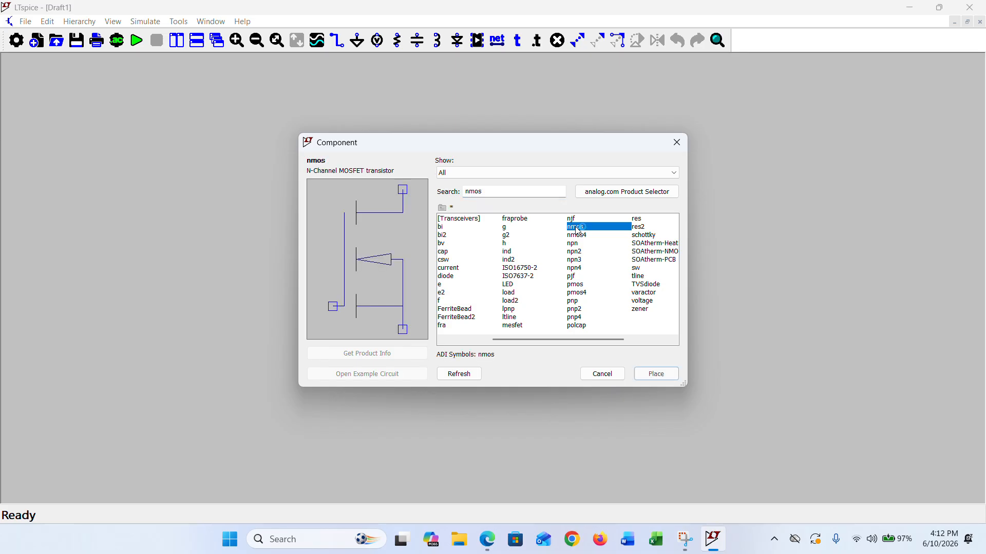
click(655, 379)
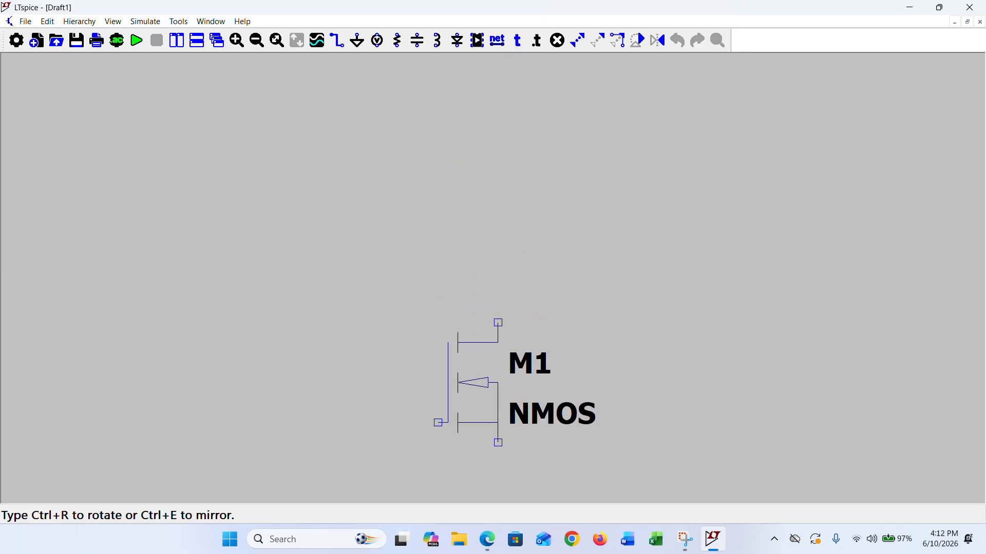
click(438, 322)
key(Escape)
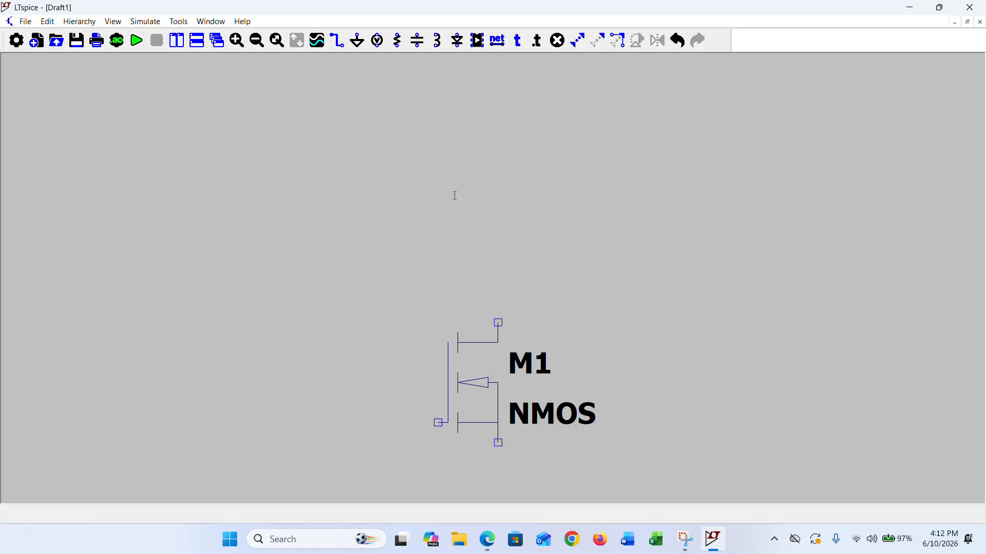
Step: Place one pmos transistor directly above the NMOS so that its lower terminal meets the NMOS upper terminal
click(477, 43)
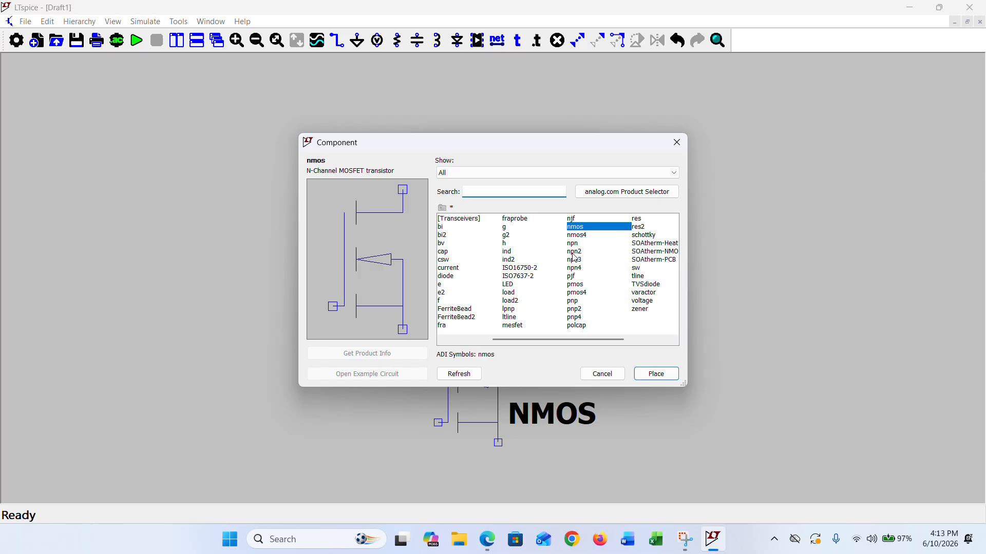
click(575, 285)
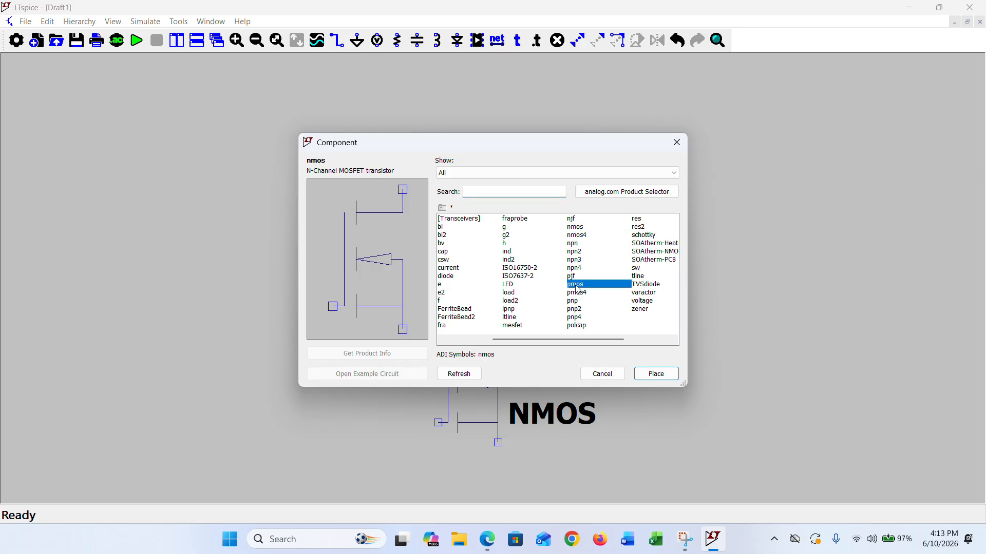
click(656, 374)
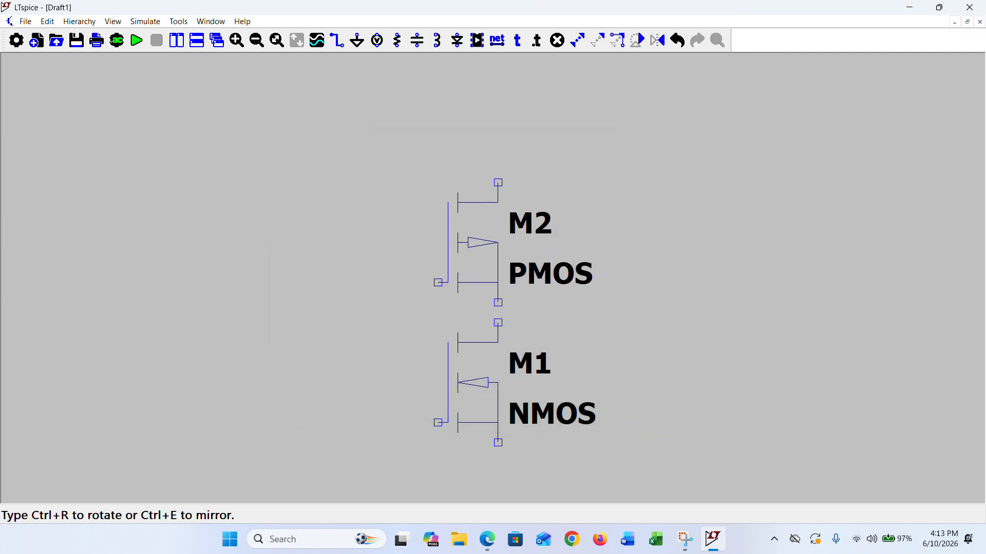
click(477, 256)
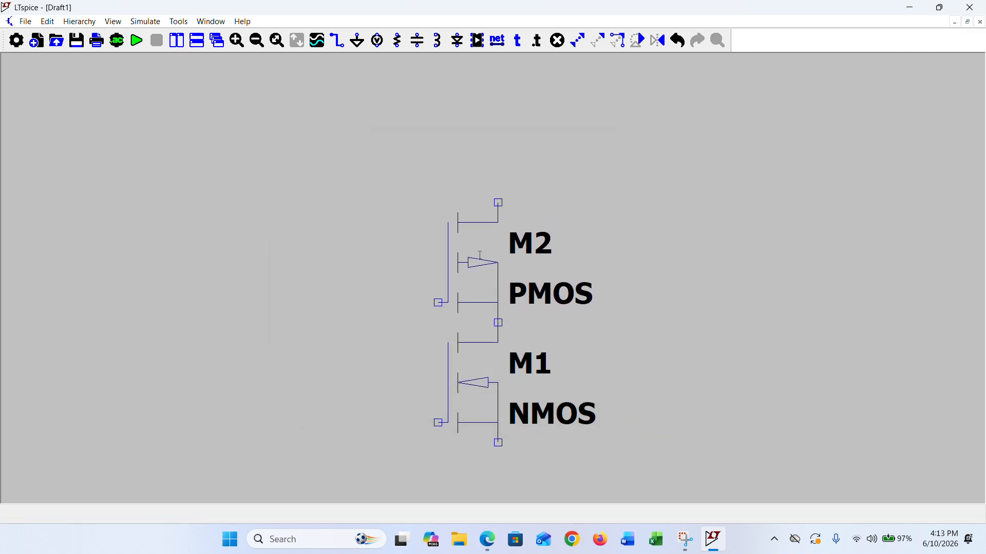
key(Escape)
Step: Wire the PMOS gate to the NMOS gate with a rectangular path running to the left of both transistors
click(426, 24)
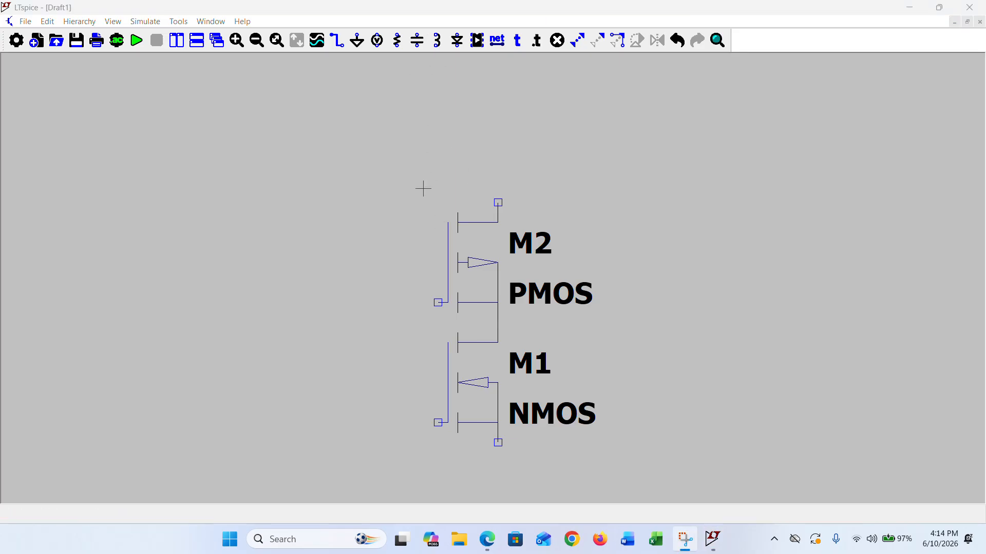
click(338, 45)
click(338, 46)
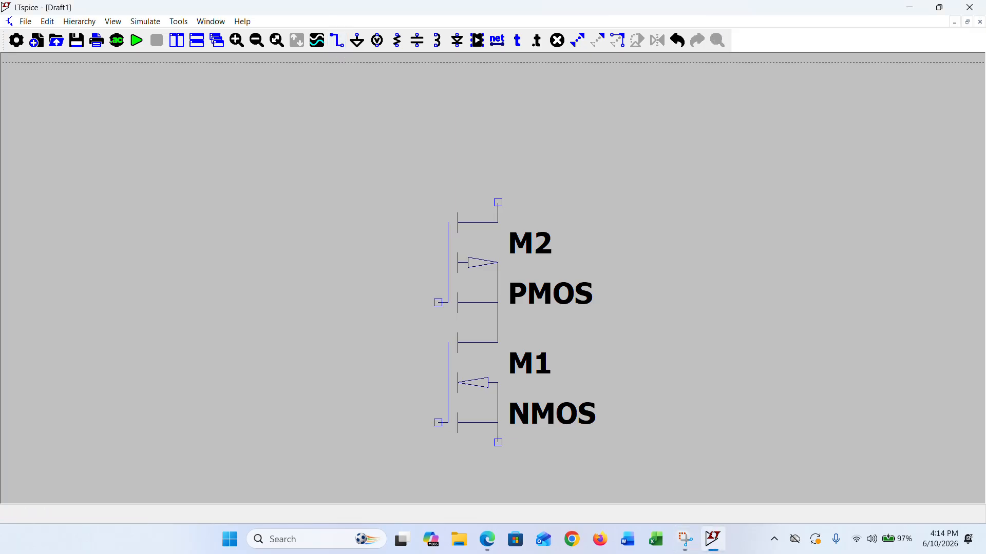
click(438, 303)
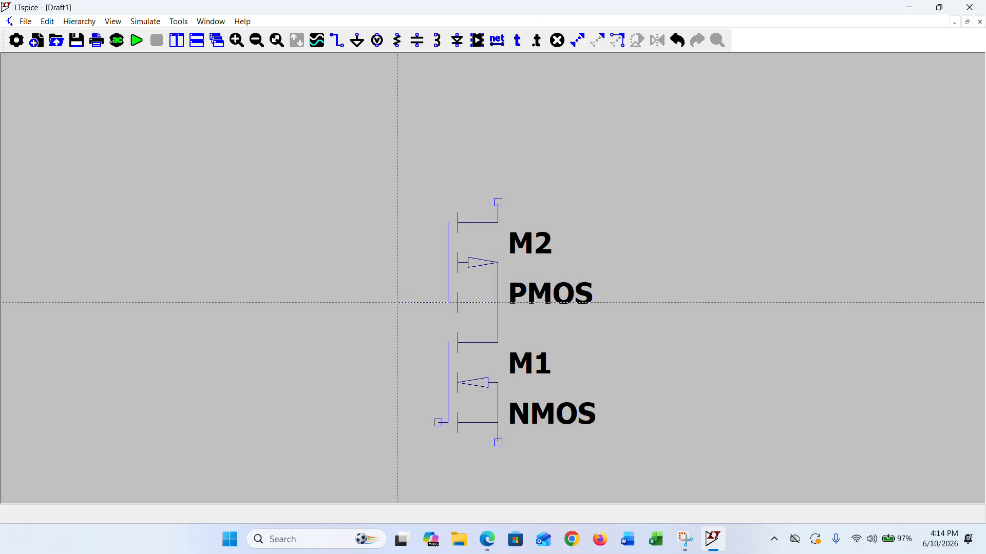
click(397, 303)
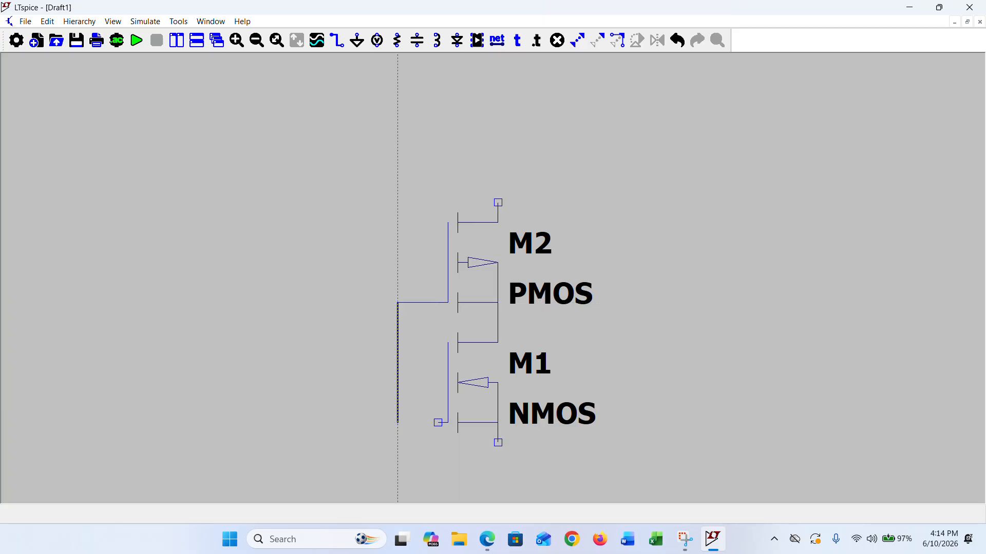
click(397, 422)
click(448, 423)
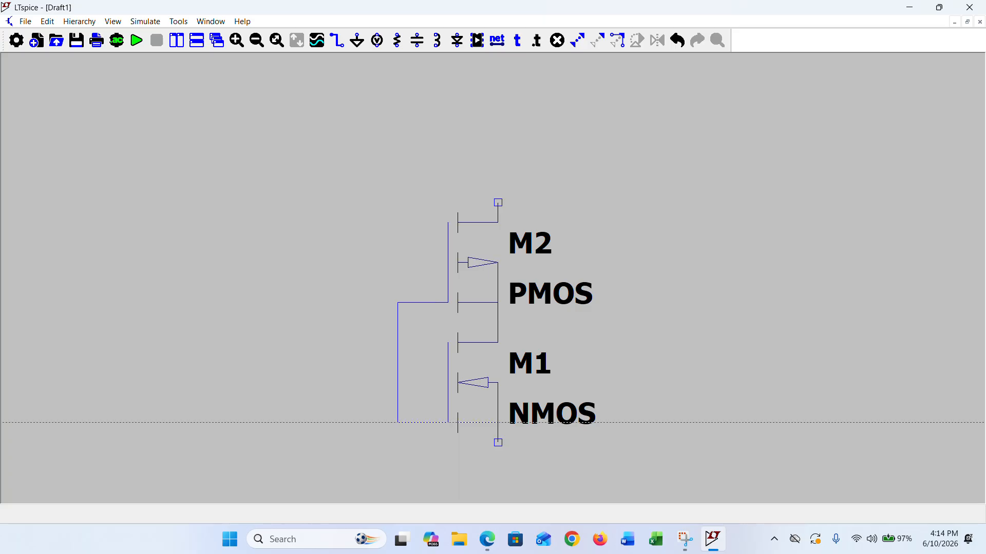
key(Escape)
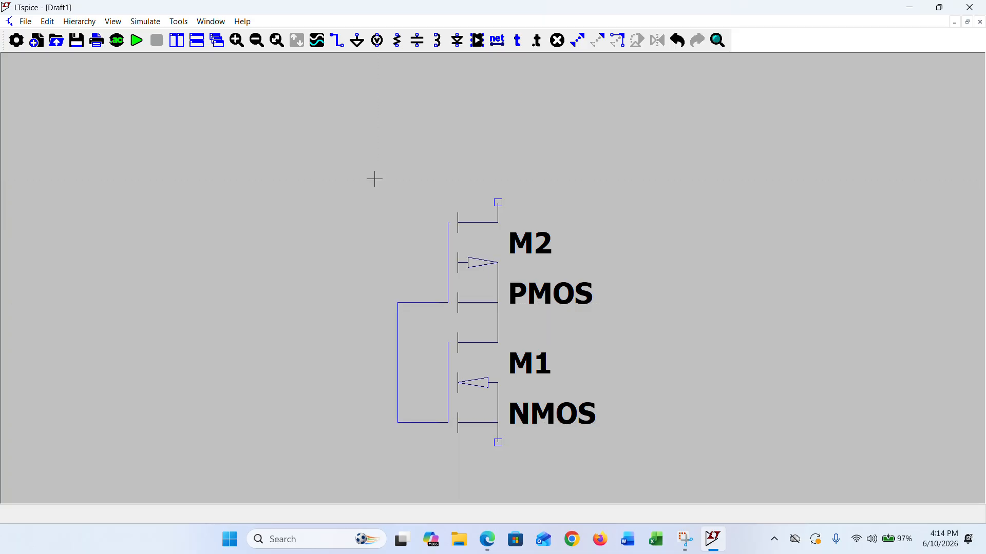
Step: Place a ground symbol just below the NMOS source terminal and a second one to the left of the transistors
click(357, 40)
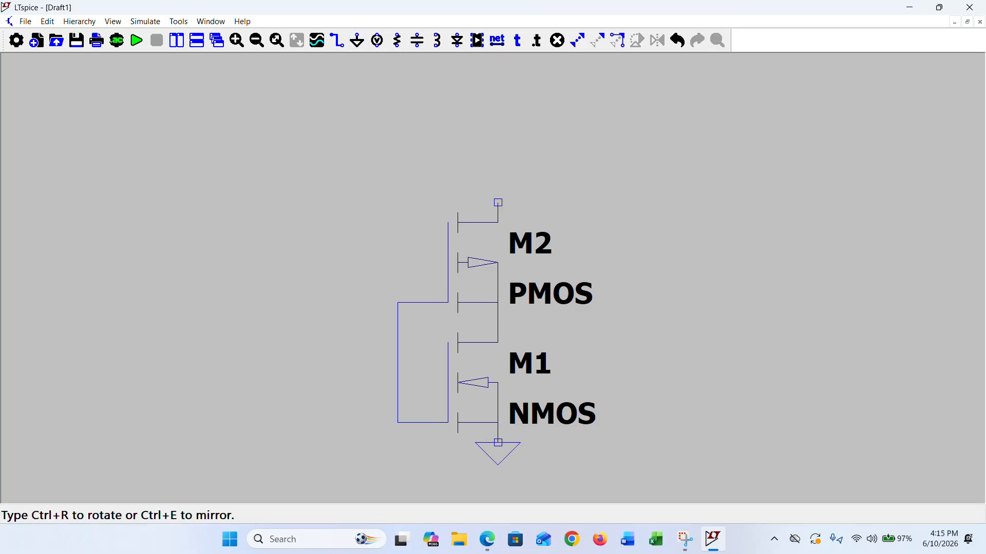
click(506, 464)
click(297, 383)
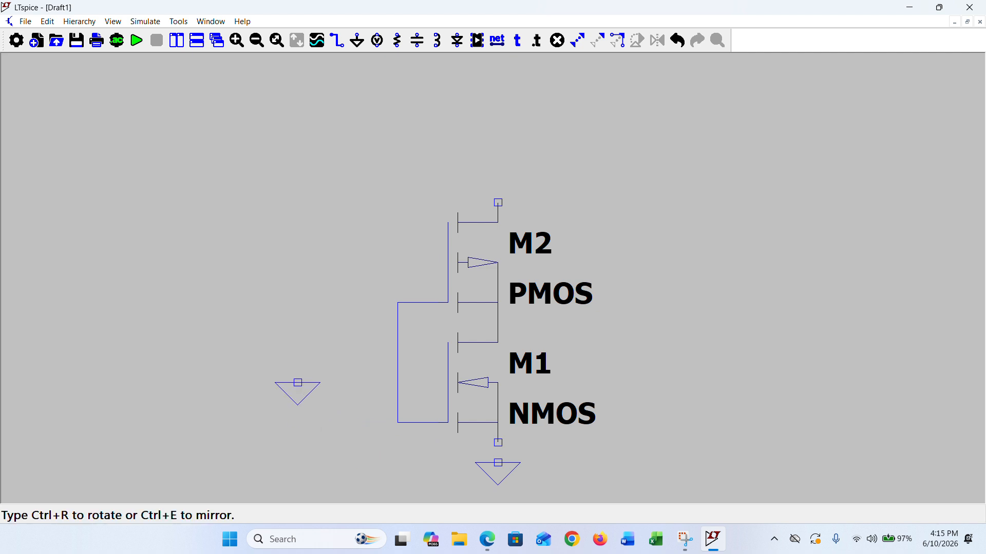
key(Escape)
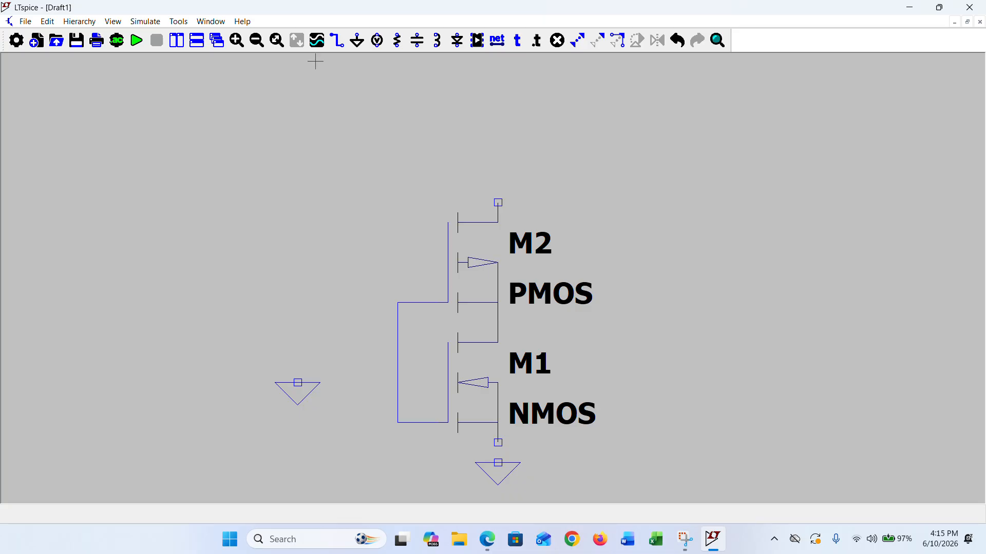
Step: Delete the loose ground symbol to the left of the transistors
click(554, 47)
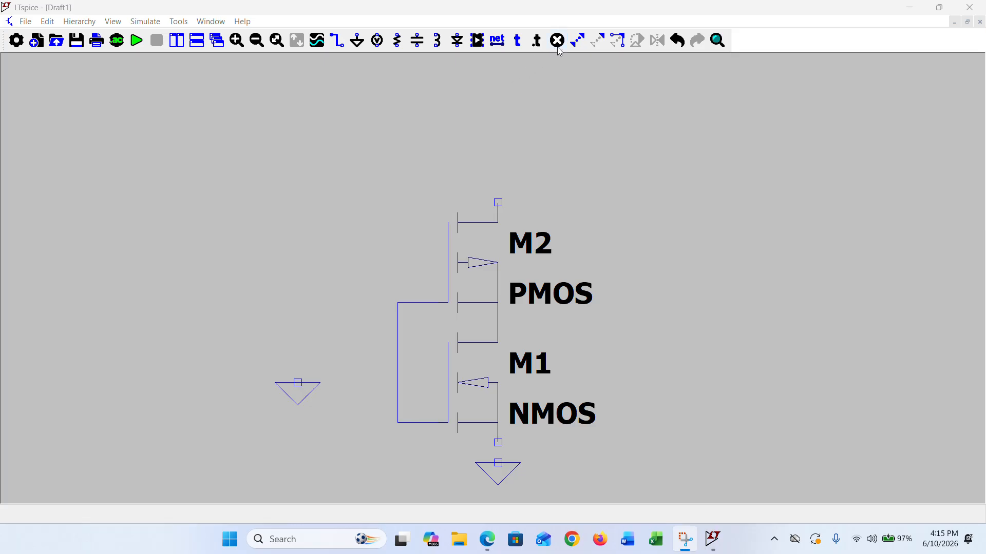
click(556, 47)
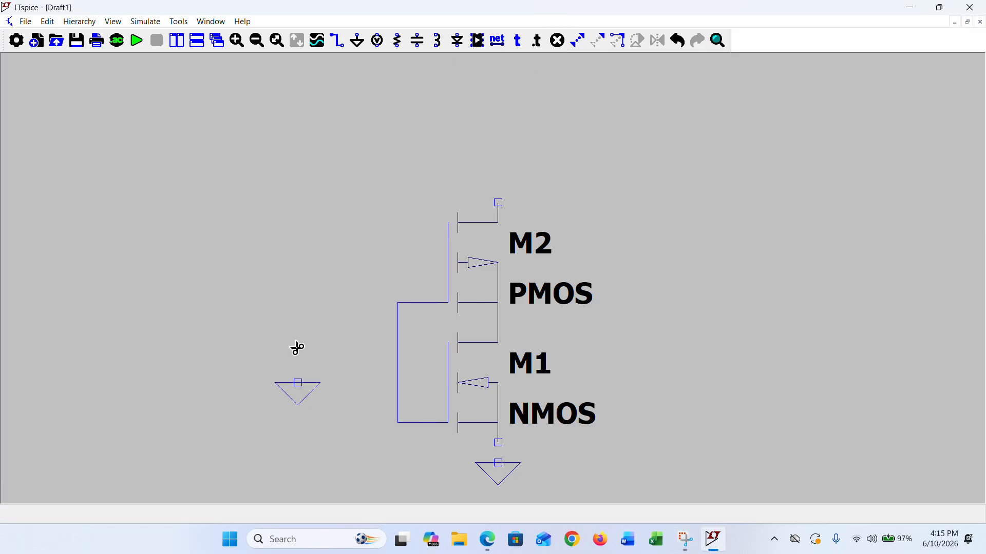
click(306, 399)
key(Escape)
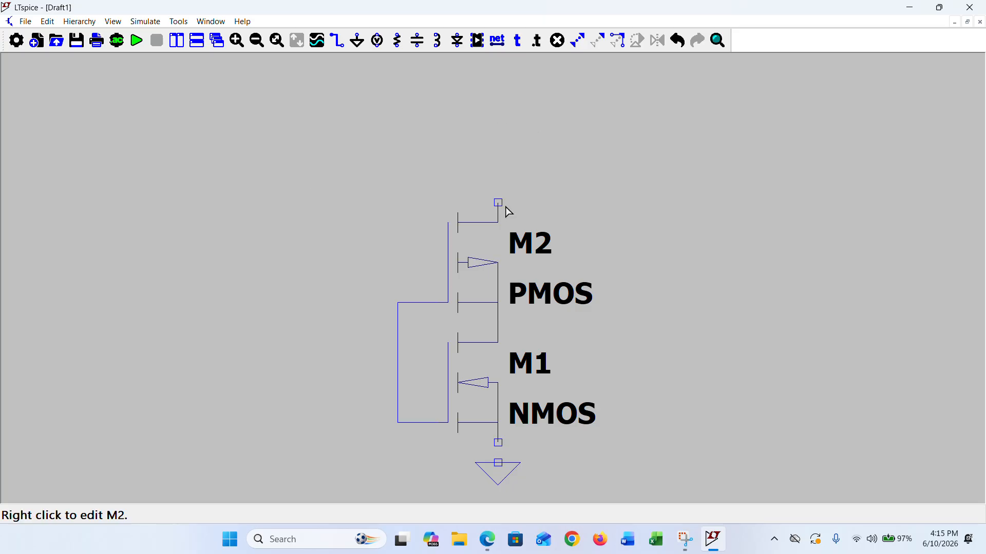
Step: Place two voltage sources, one above and right of the PMOS and one to the left of the joined gates
click(377, 41)
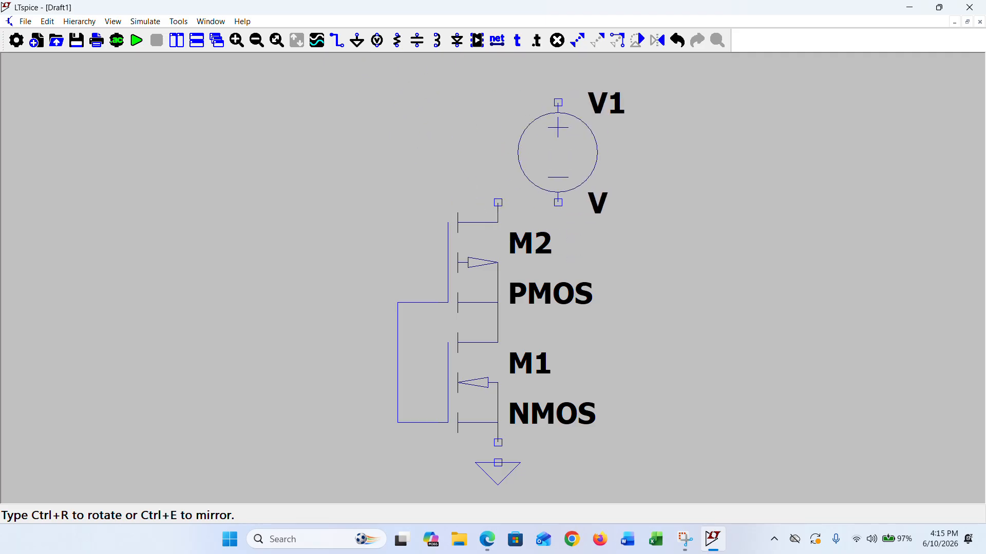
click(558, 152)
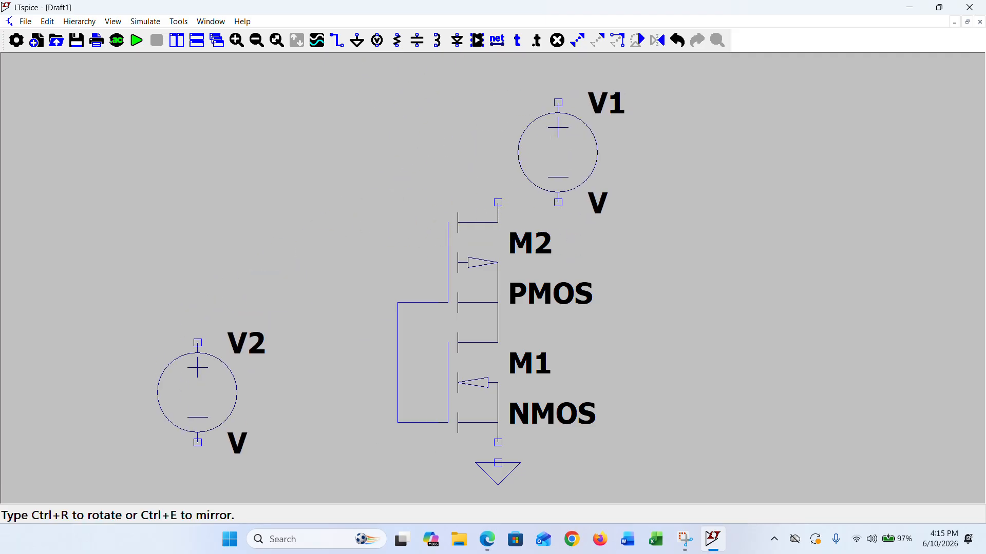
click(257, 372)
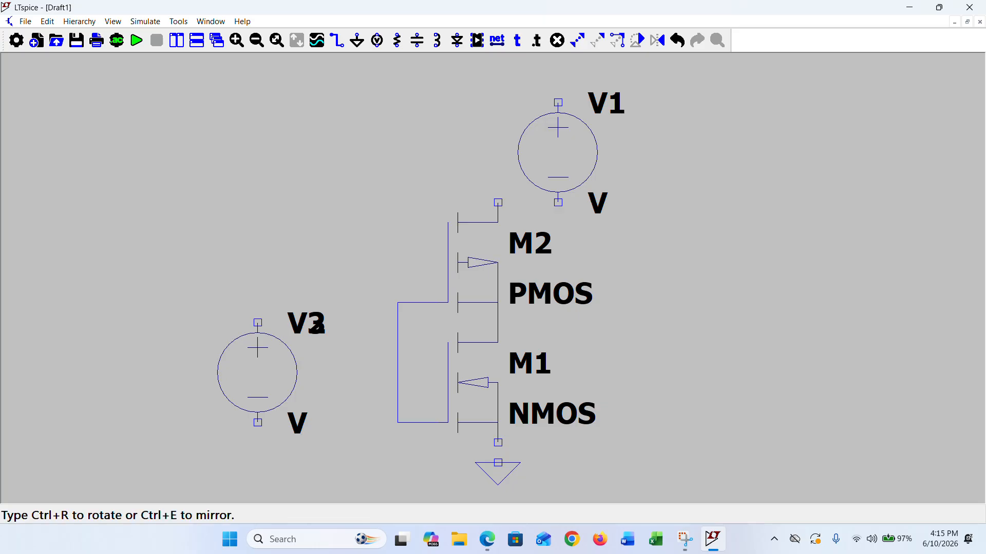
key(Escape)
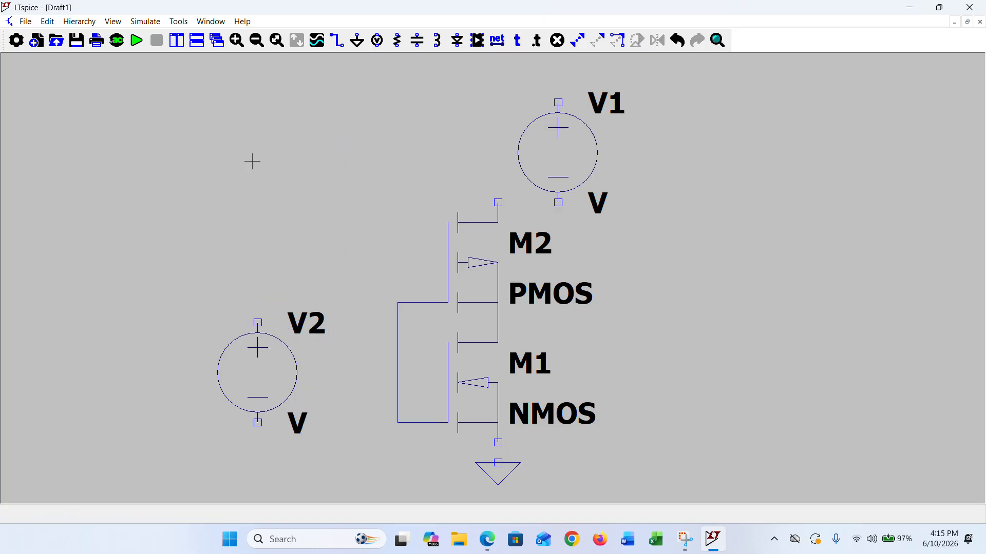
Step: Attach a ground symbol to the negative terminal of each of the two voltage sources
click(358, 44)
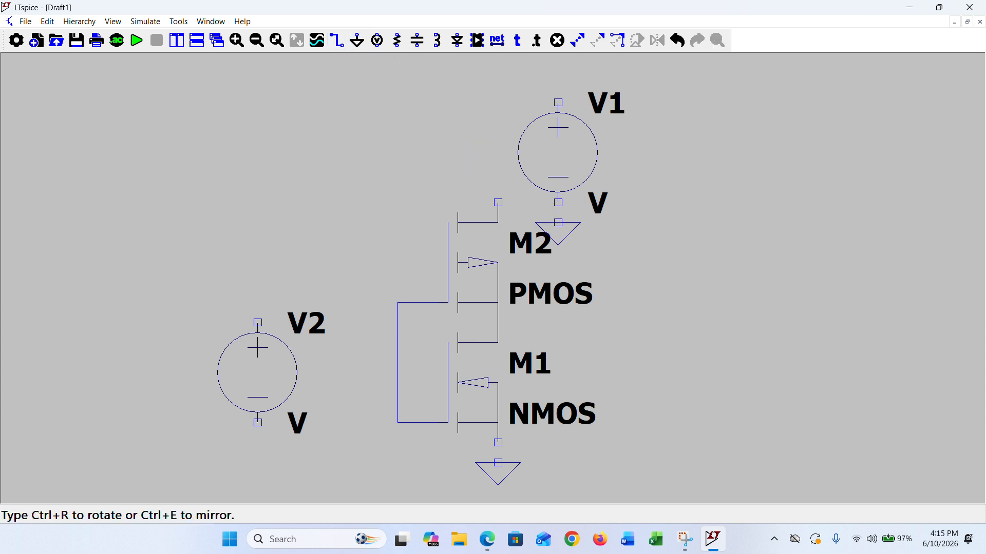
click(559, 203)
click(257, 422)
key(Escape)
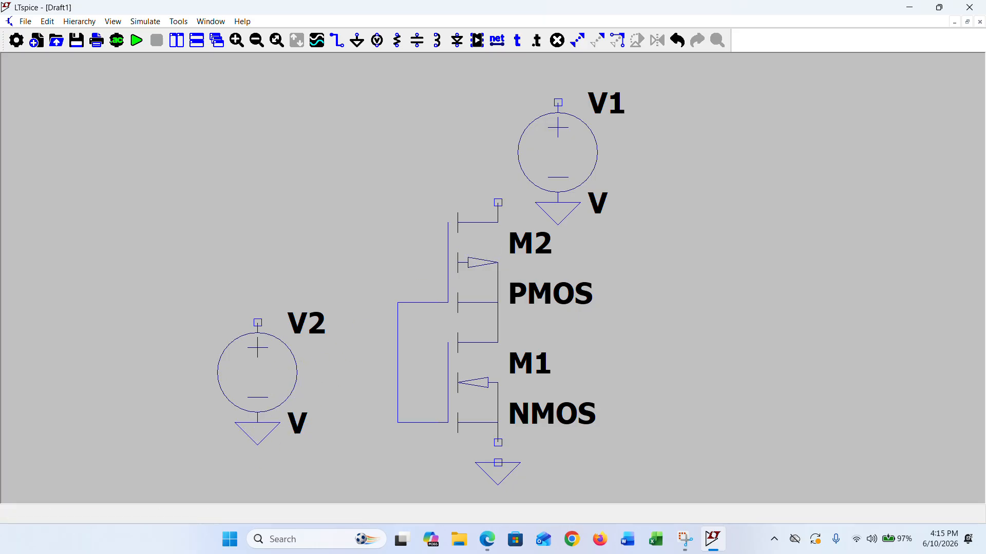
key(g)
key(Escape)
Step: Wire the positive terminal of the upper voltage source to the upper terminal of the PMOS
click(337, 40)
click(558, 102)
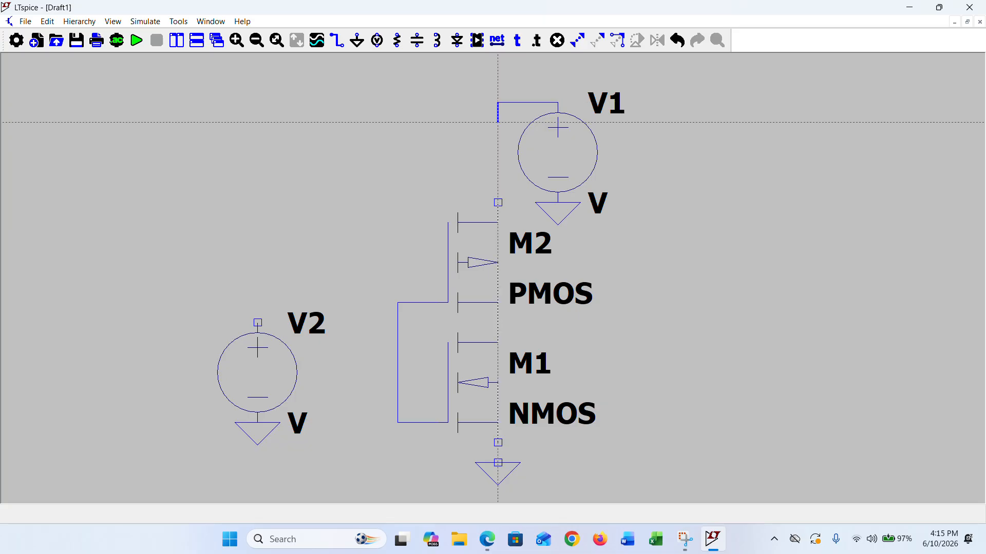
click(498, 203)
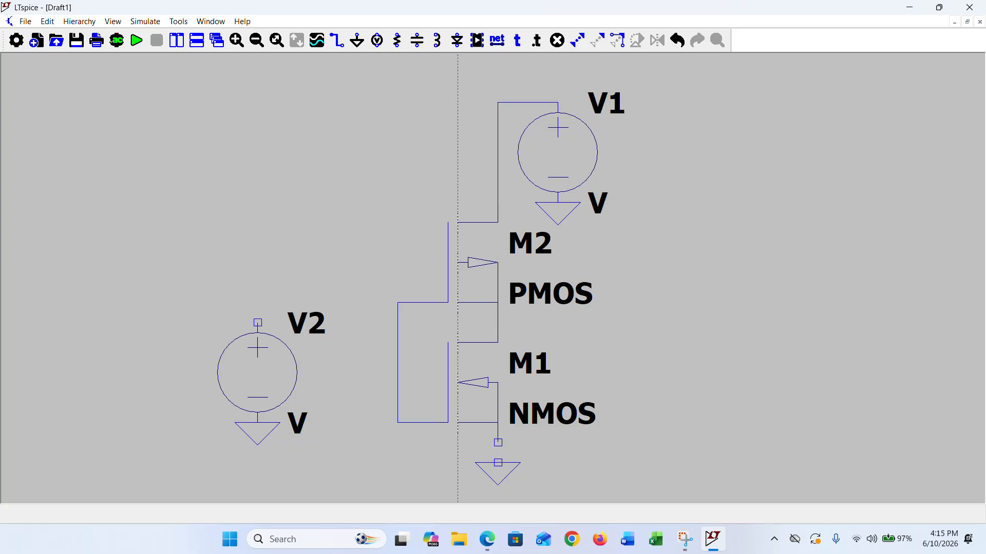
Step: Wire the positive terminal of source V2 to the joined gates of the two transistors
click(258, 322)
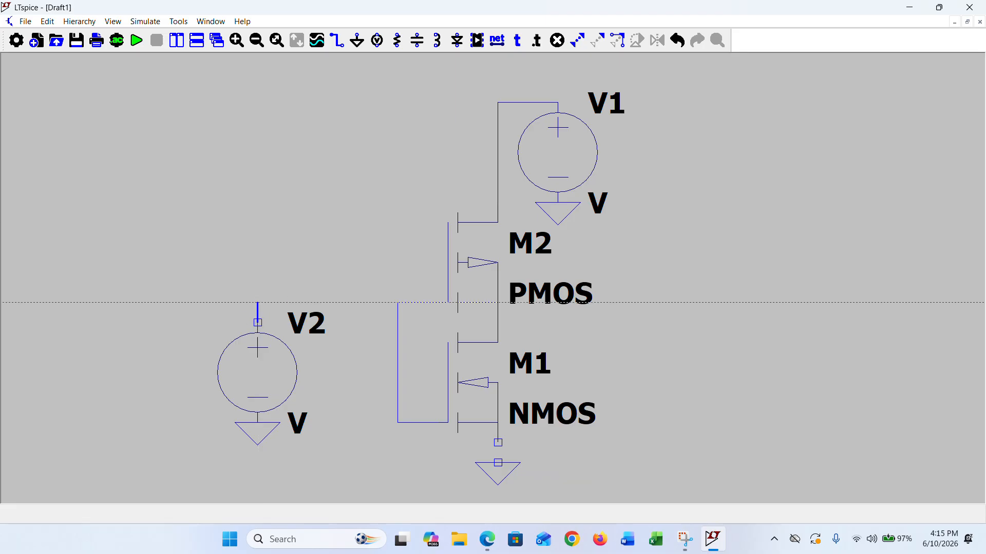
click(258, 303)
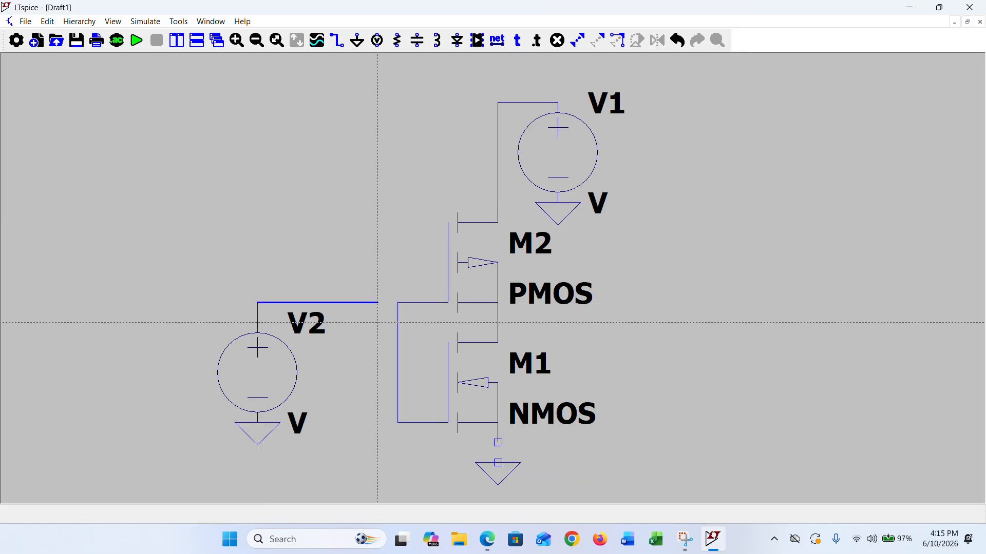
click(397, 303)
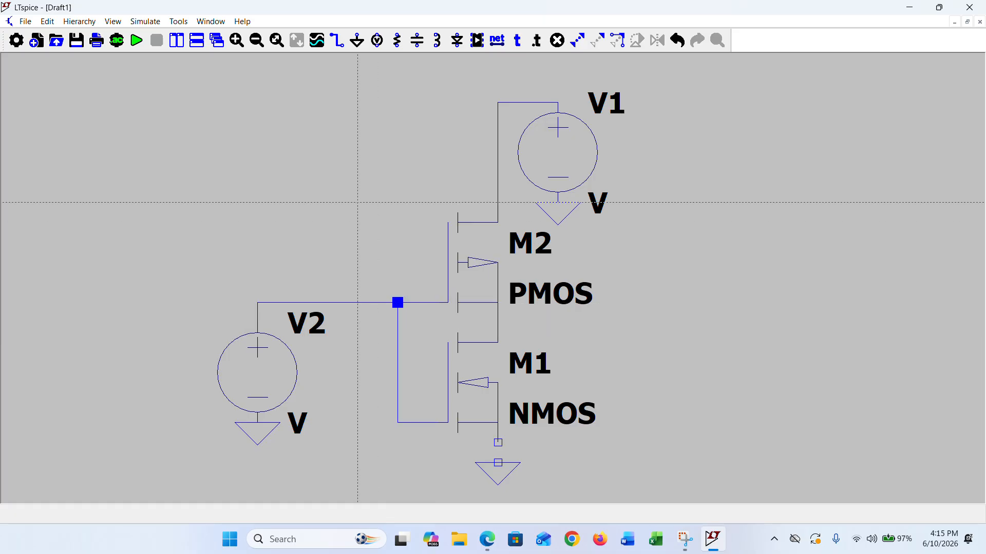
key(Escape)
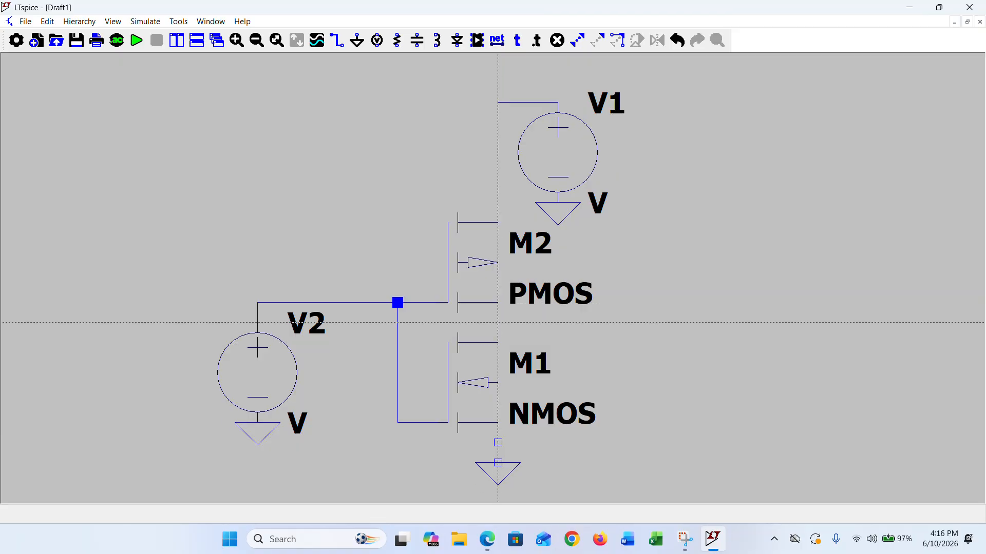
Step: Draw a short horizontal output wire to the right from the node between the PMOS and the NMOS
click(498, 322)
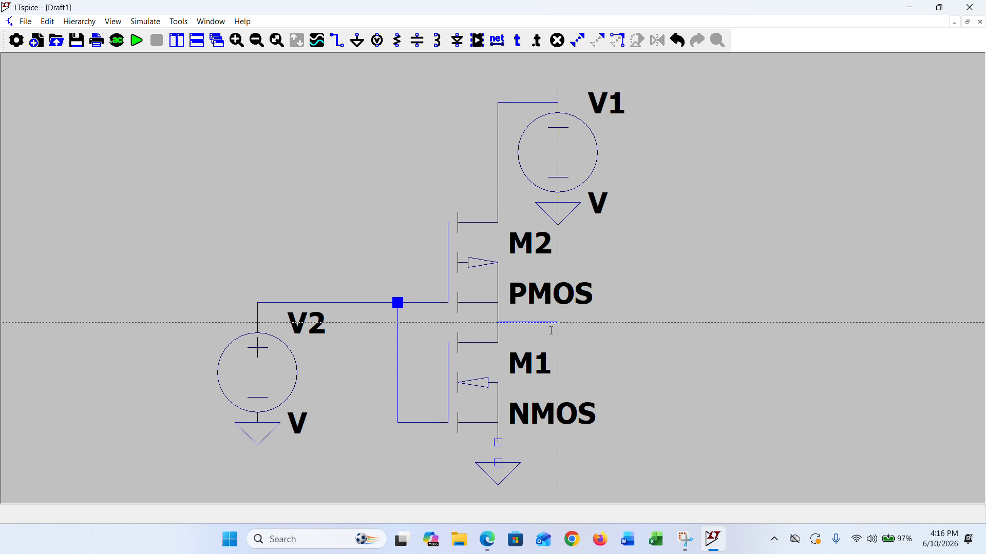
click(558, 323)
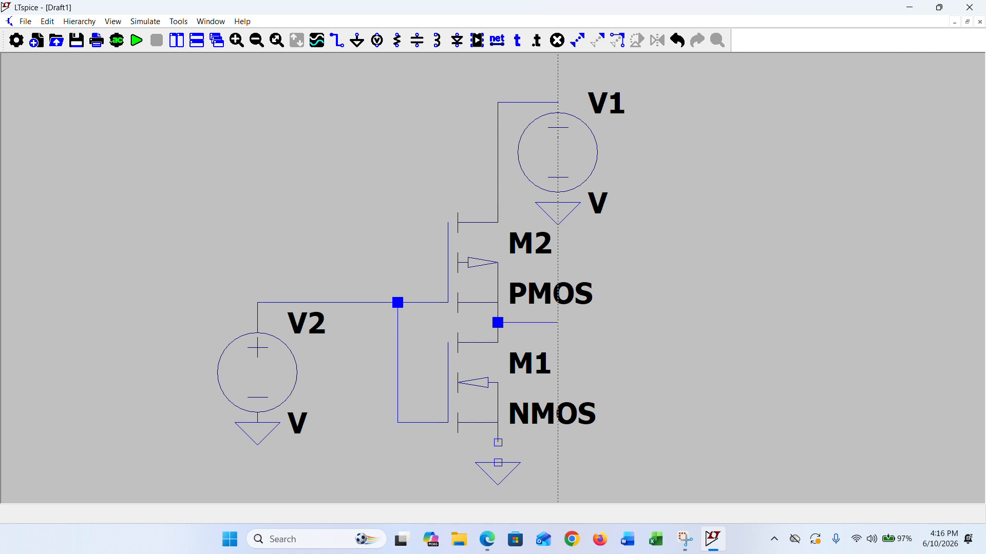
key(Escape)
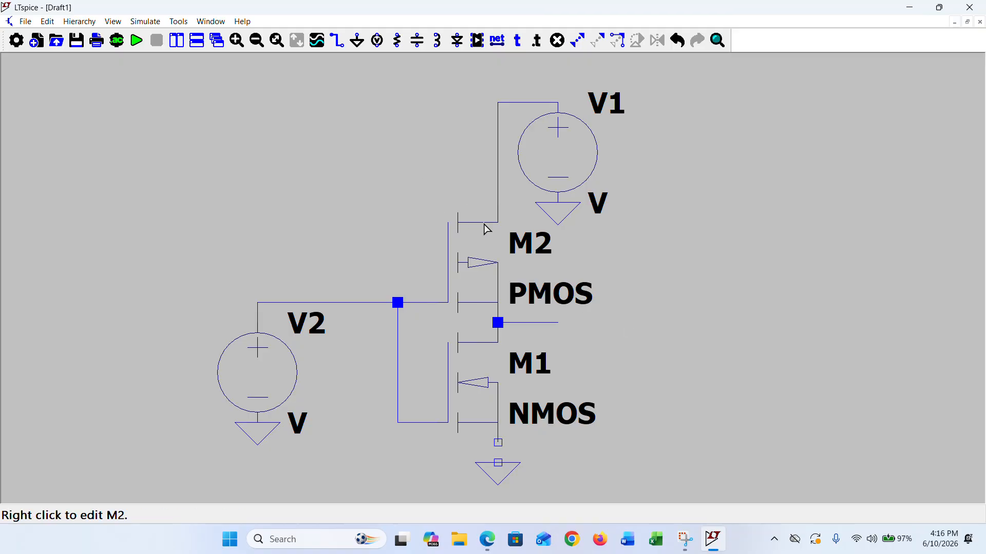
Step: Label the free end of the output wire Vout with port type Output
right_click(559, 327)
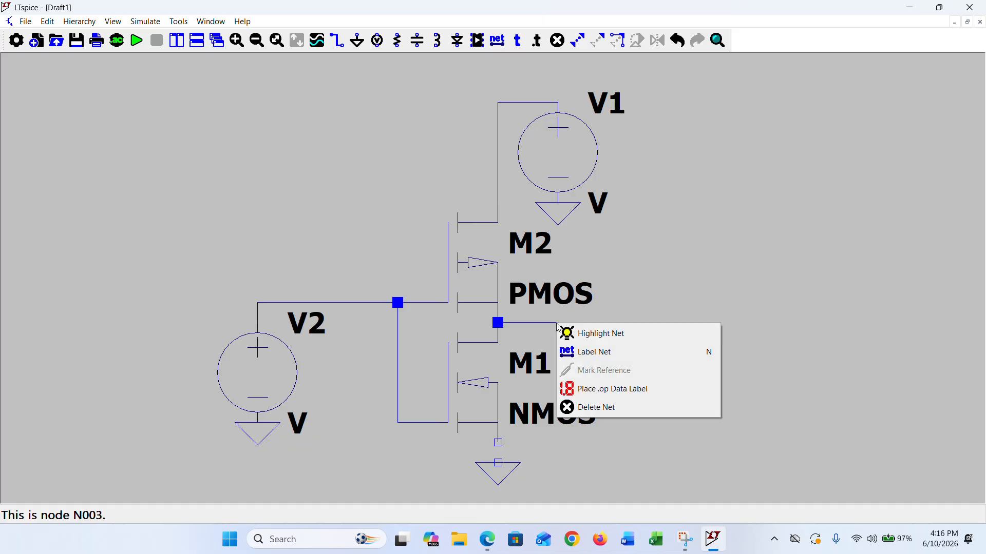
click(586, 352)
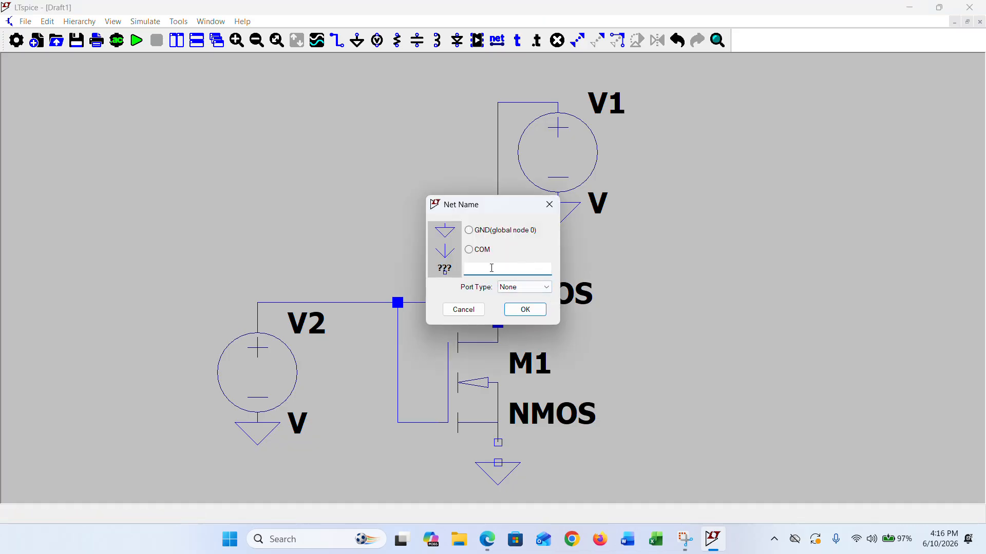
click(514, 287)
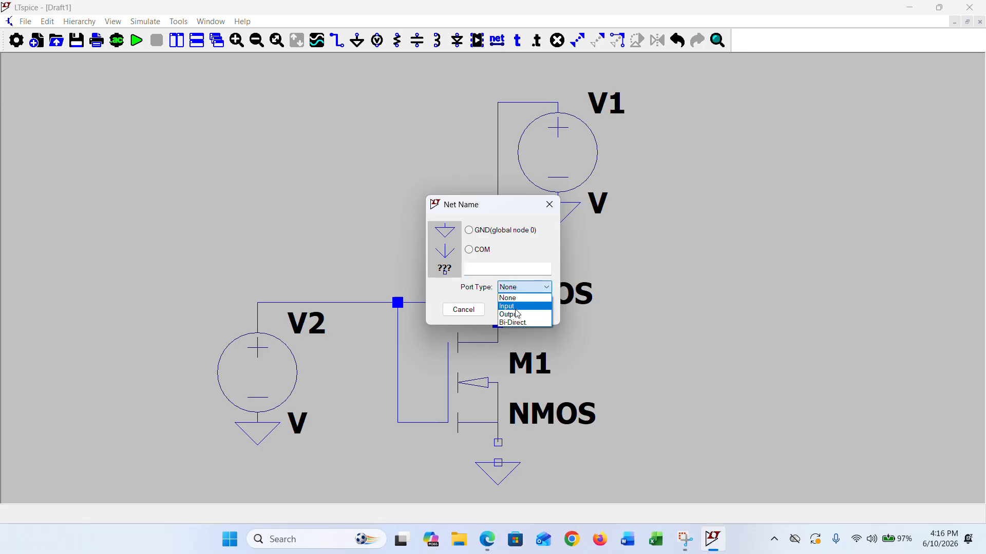
click(518, 306)
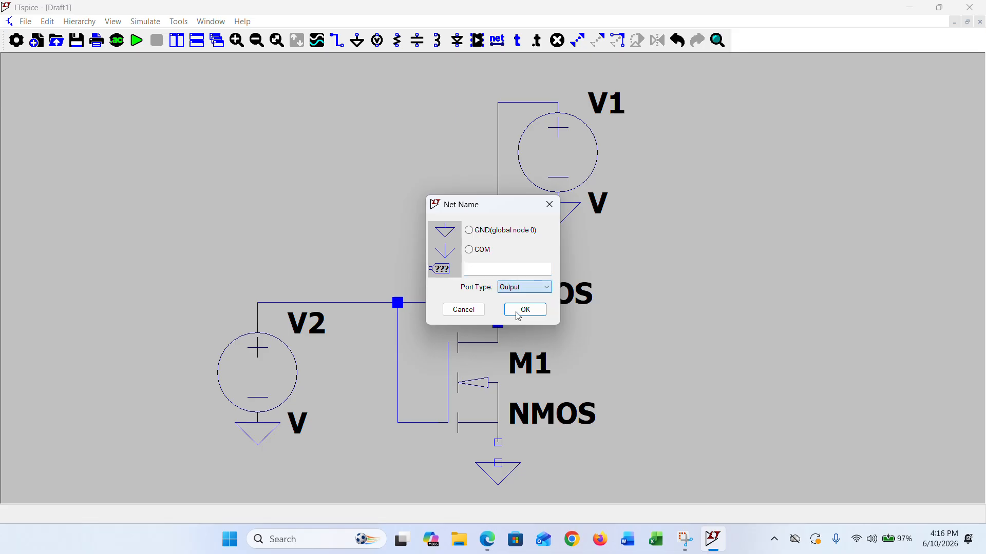
click(491, 269)
text(Vout)
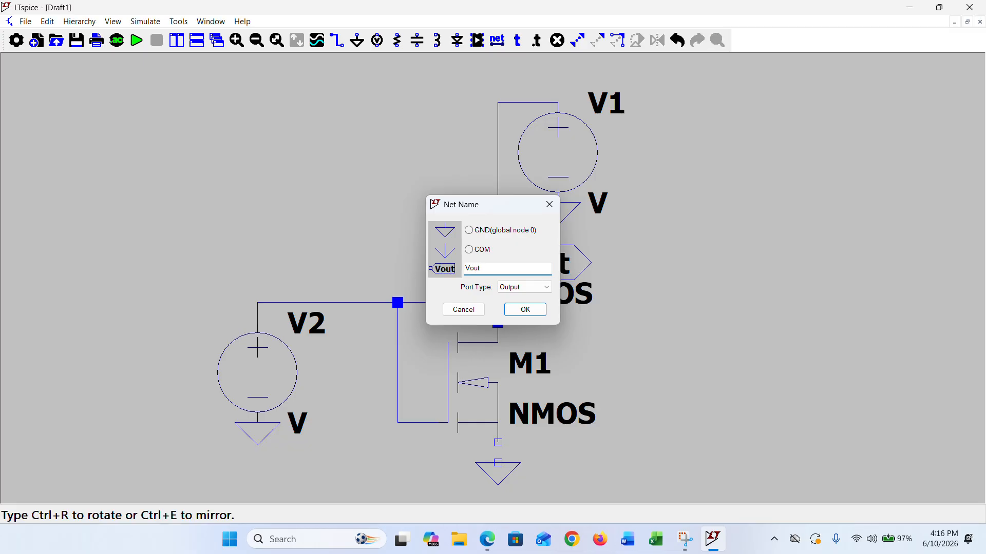
key(Return)
click(560, 321)
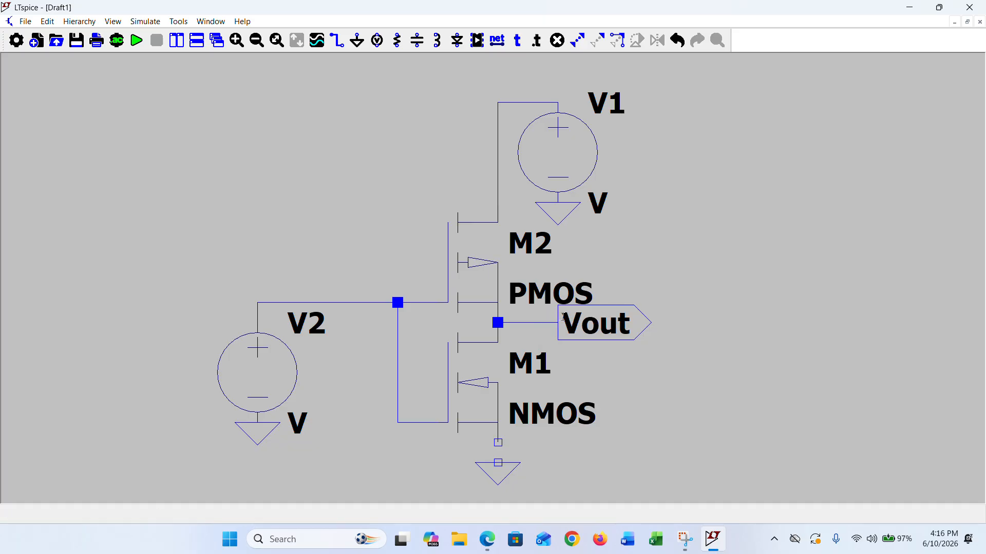
key(Escape)
Step: Label the wire corner above source V2 as Vin with port type Input
right_click(258, 304)
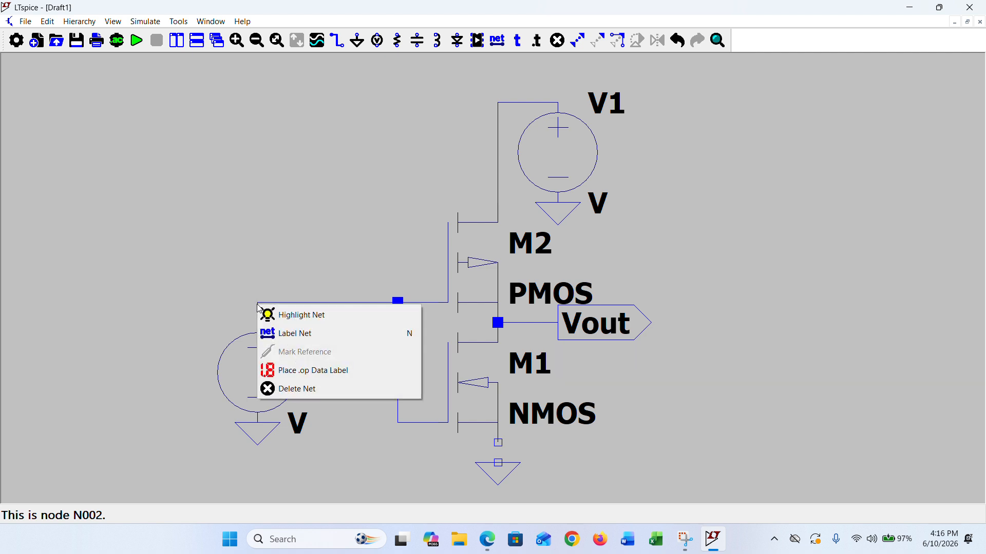
click(288, 334)
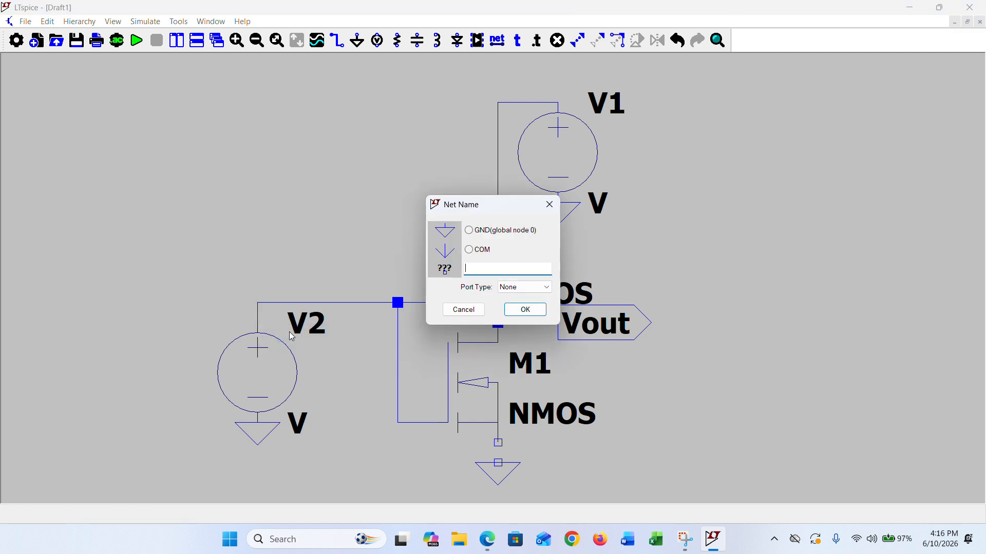
click(519, 288)
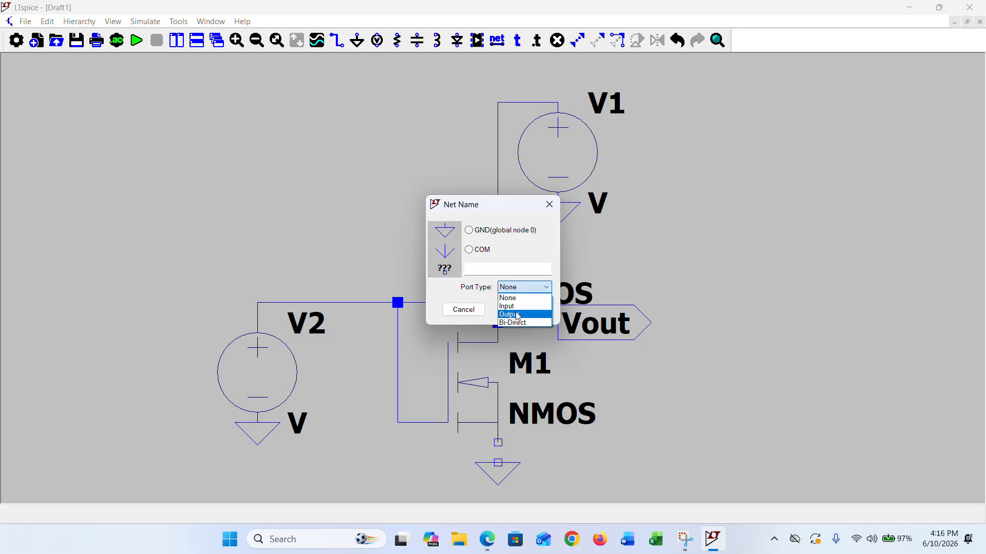
click(513, 307)
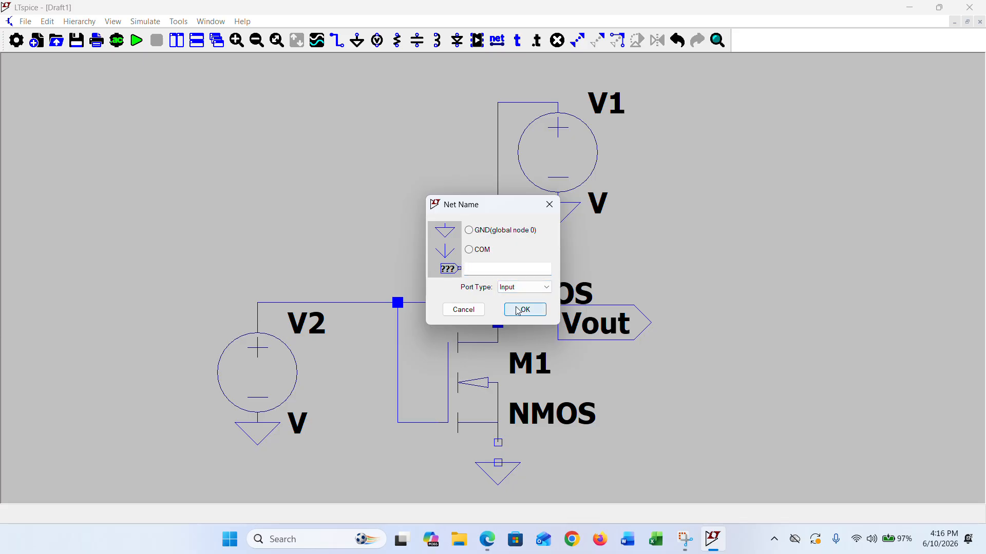
click(481, 265)
text(Vin)
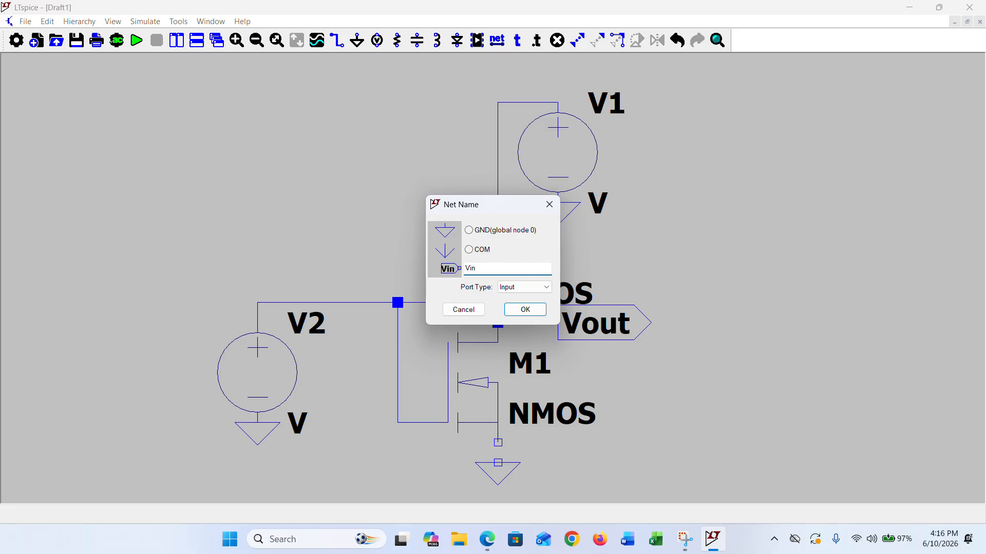
key(Return)
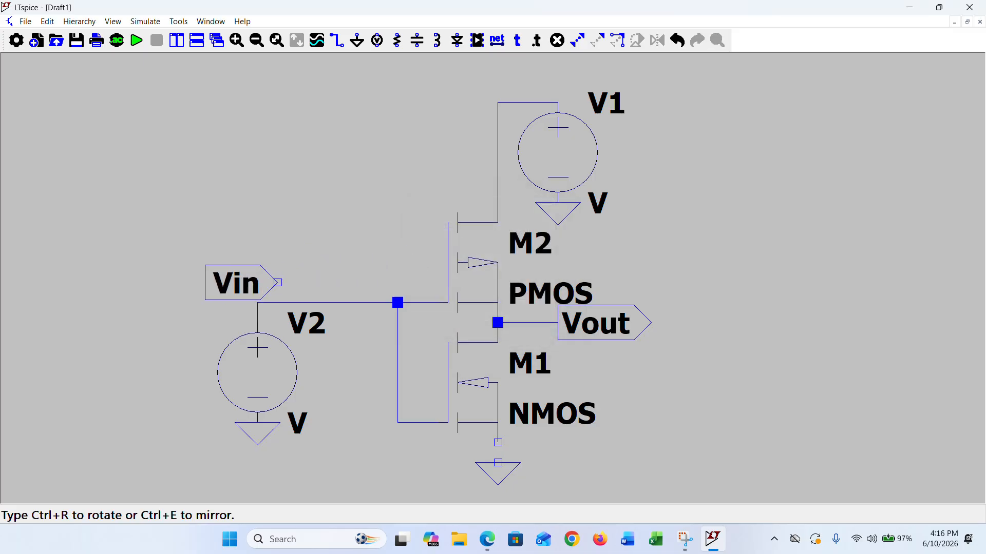
click(253, 302)
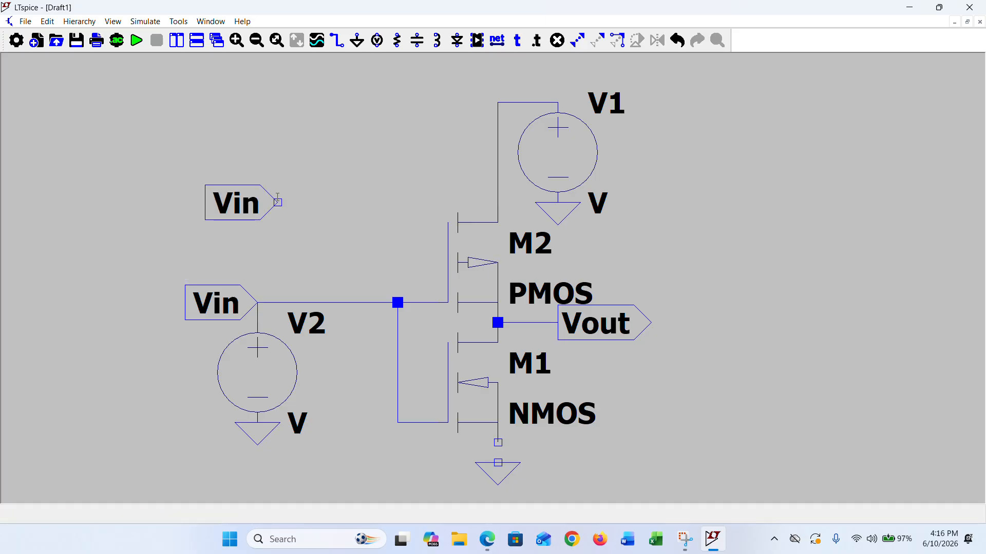
key(Escape)
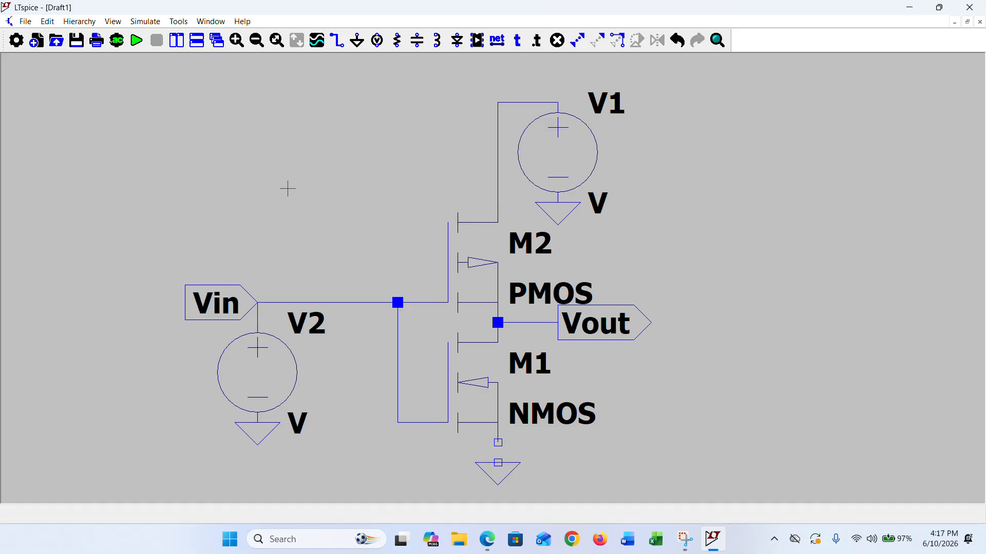
click(426, 22)
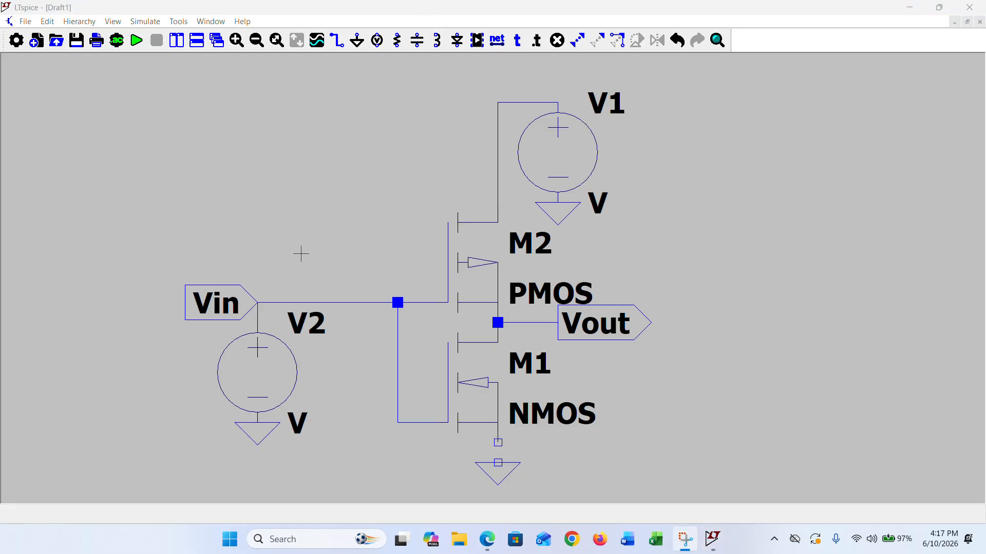
right_click(267, 370)
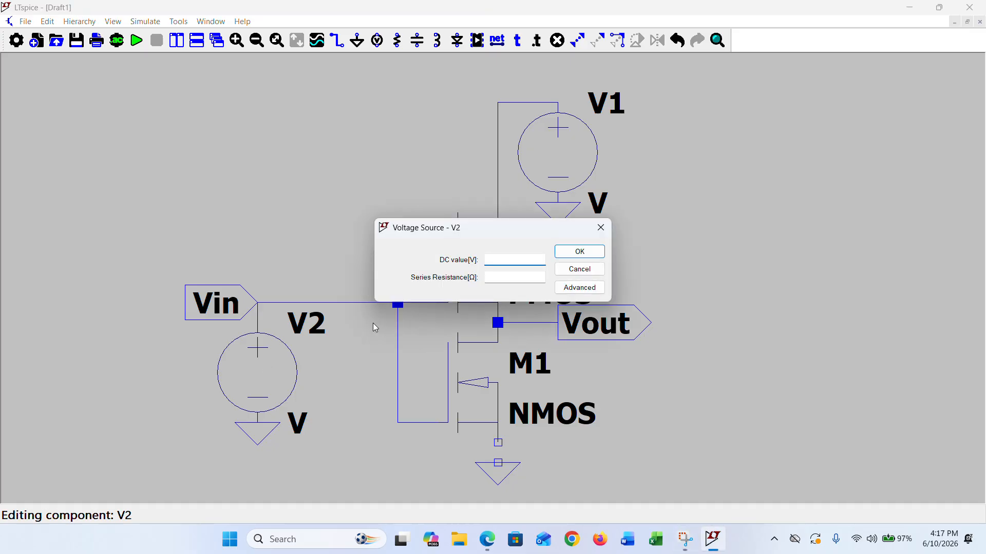
click(582, 288)
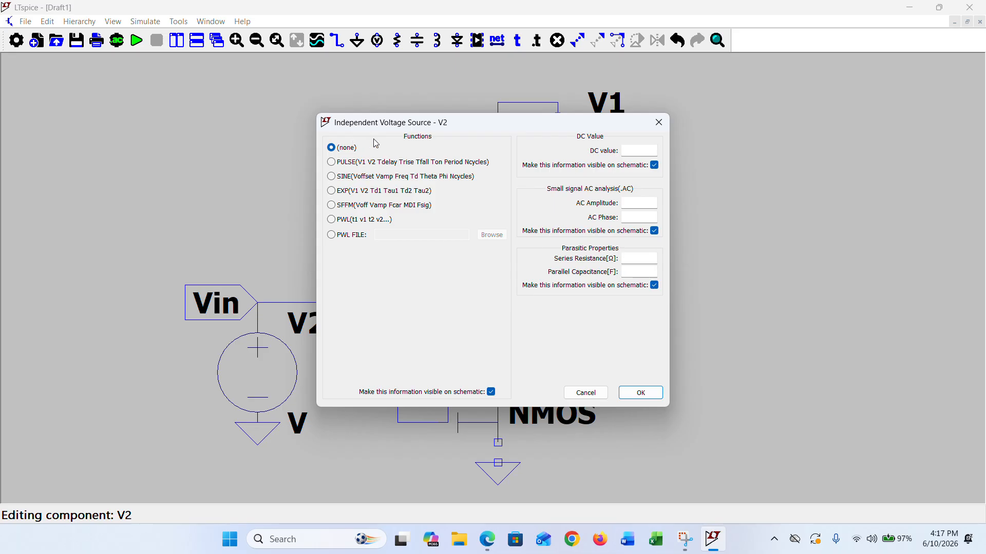
click(659, 124)
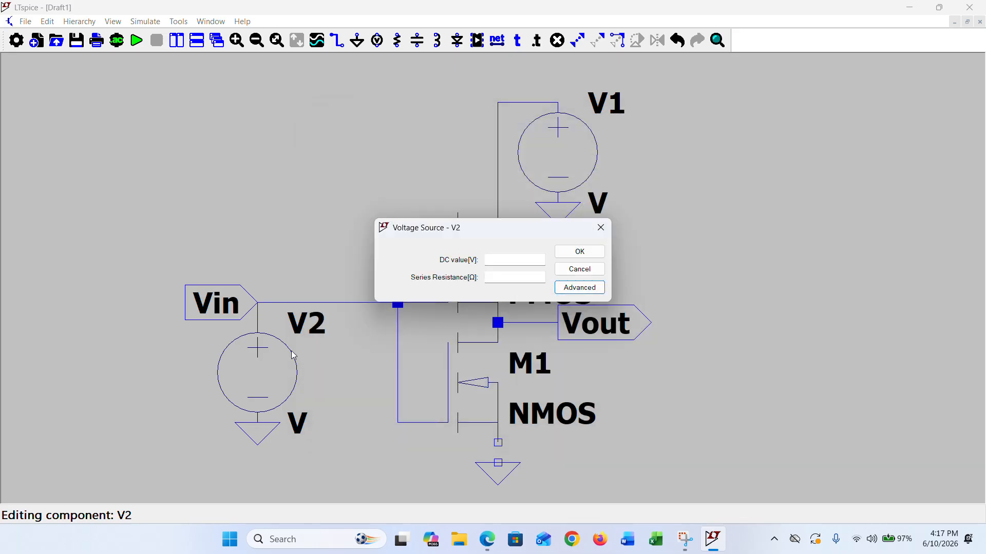
click(602, 227)
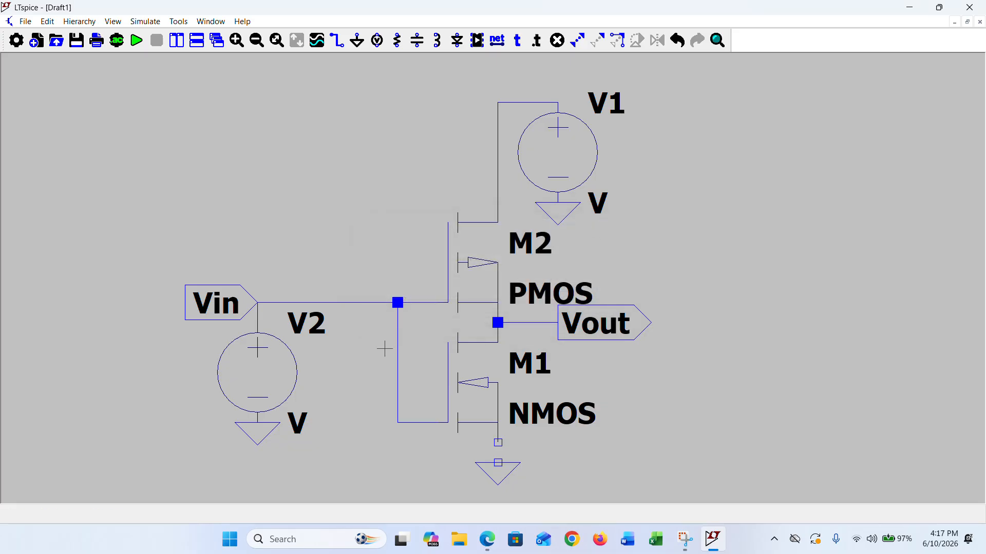
Step: Configure source V2 as a PULSE with Vinitial 0, Von 1, Tdelay 0, Trise 0.5p, Tfall 0.5p, Ton 0.5n and Tperiod 1n
right_click(267, 366)
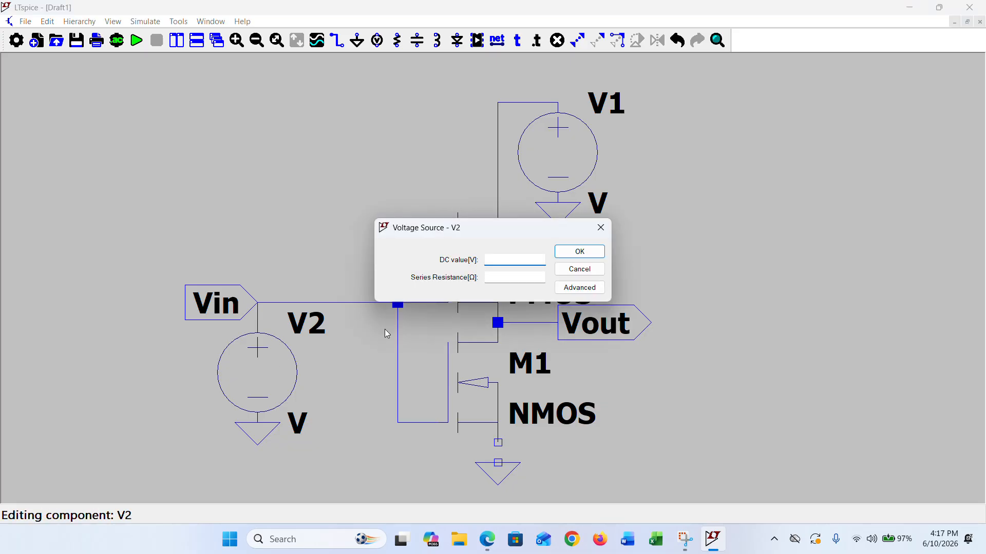
click(571, 288)
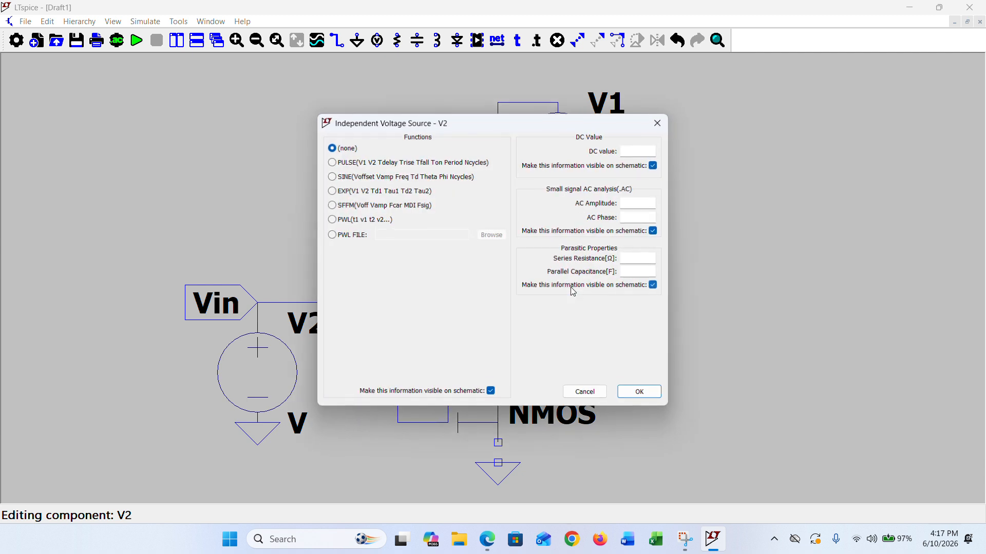
click(332, 162)
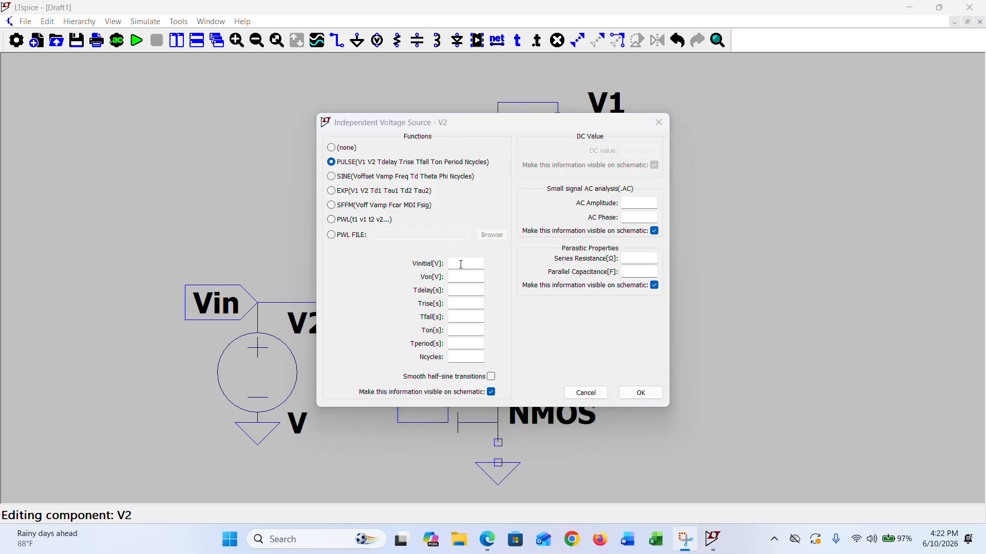
click(461, 264)
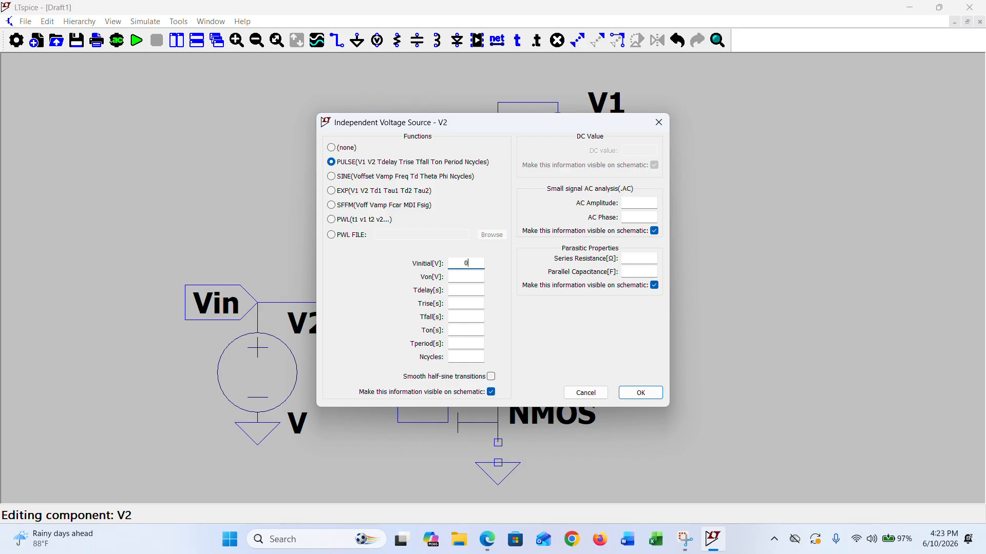
click(465, 278)
click(468, 289)
click(470, 305)
text(0.5p)
click(472, 318)
click(474, 331)
click(473, 342)
click(643, 393)
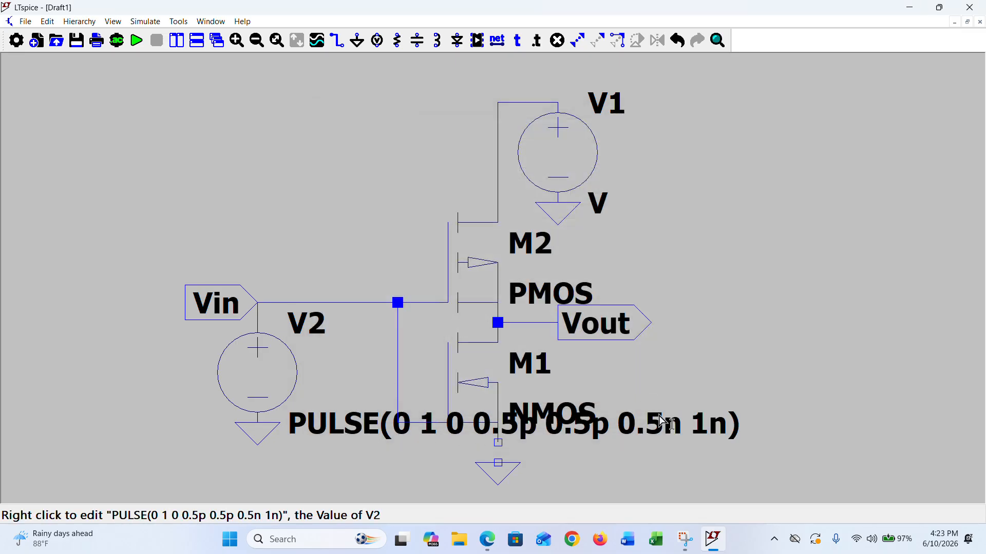
drag(650, 418, 608, 404)
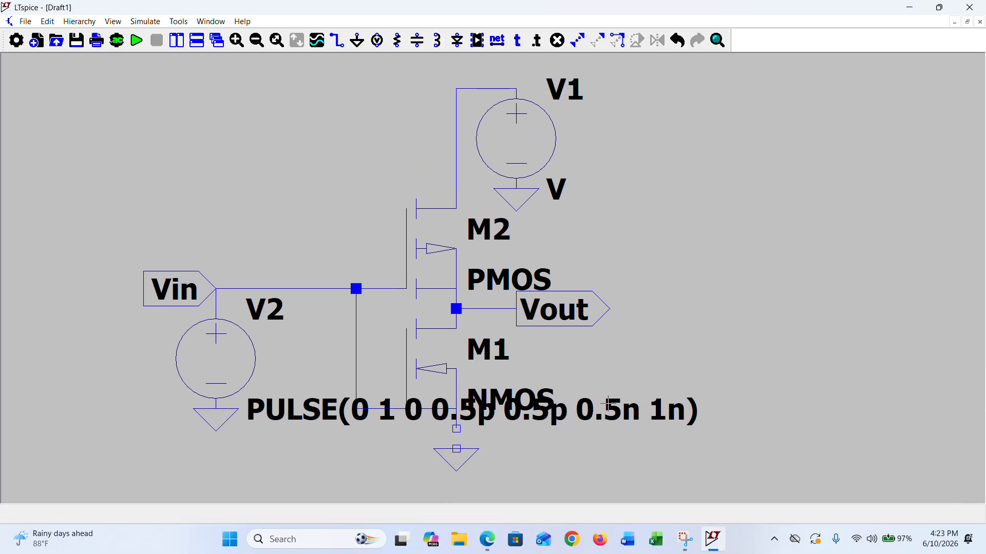
scroll(608, 406, down, 3)
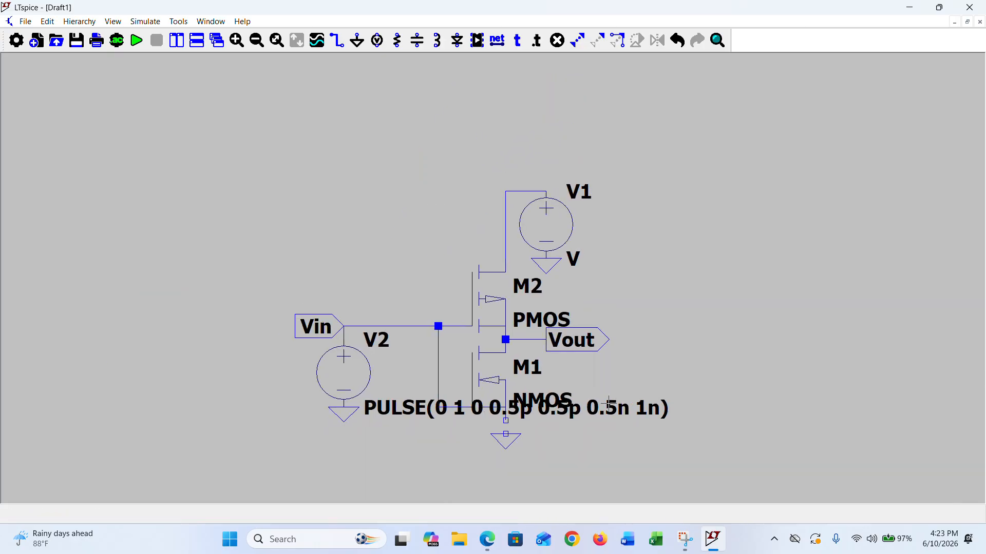
scroll(608, 405, up, 2)
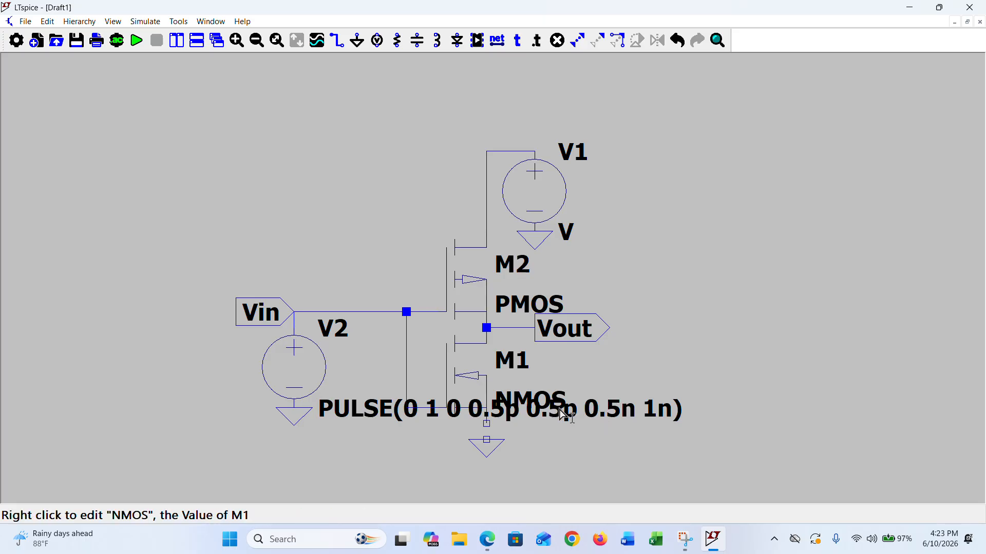
drag(559, 409, 553, 383)
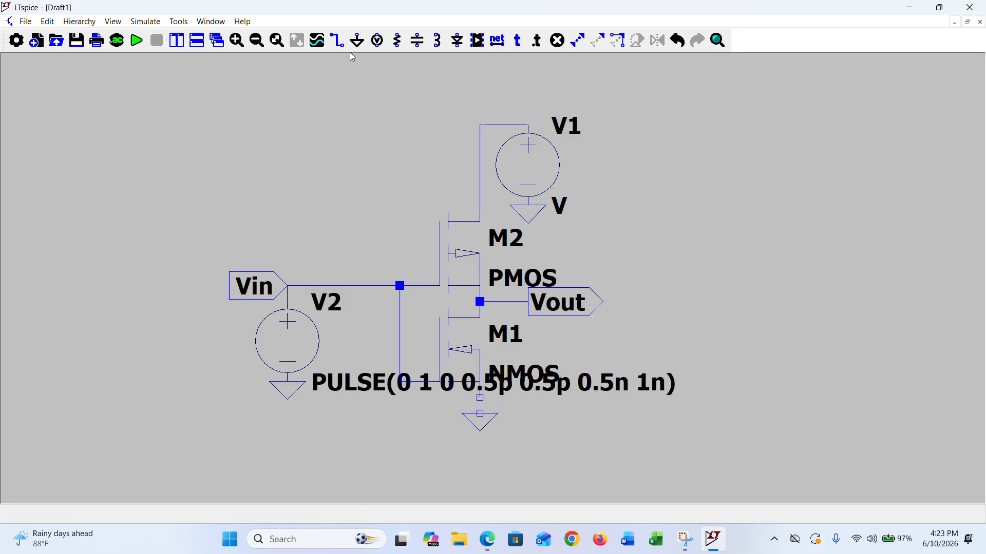
Step: Wire the NMOS source terminal down to the ground symbol beneath it
click(337, 40)
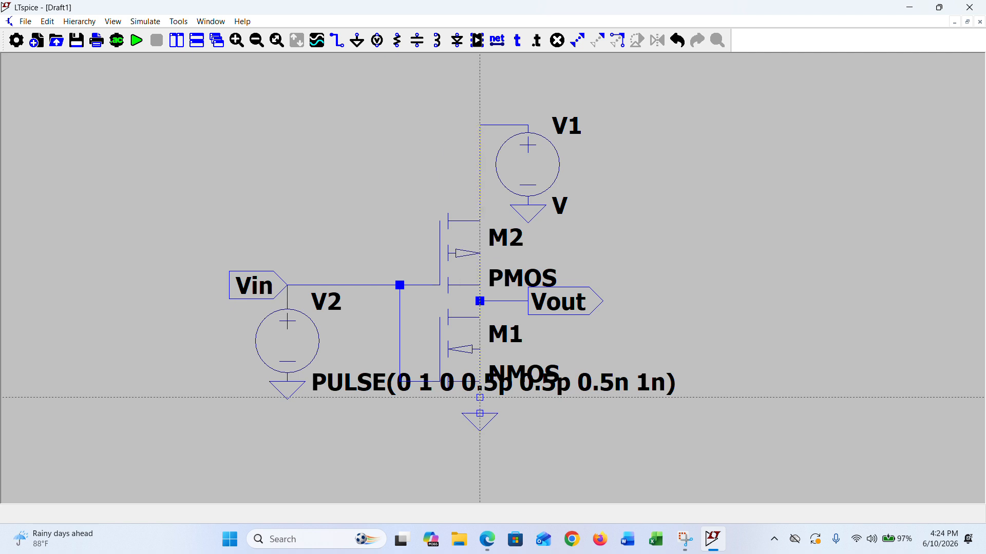
click(479, 397)
click(480, 413)
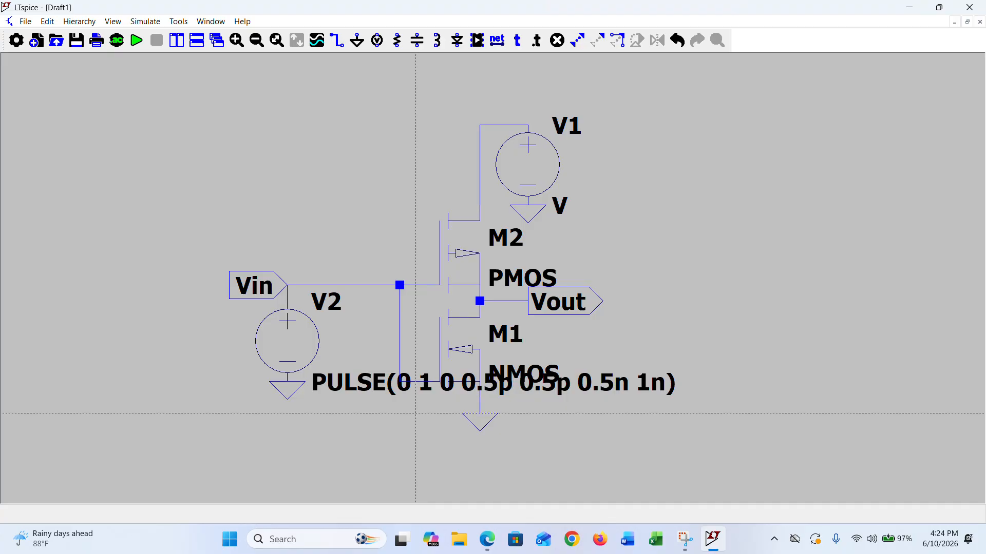
key(Escape)
key(F3)
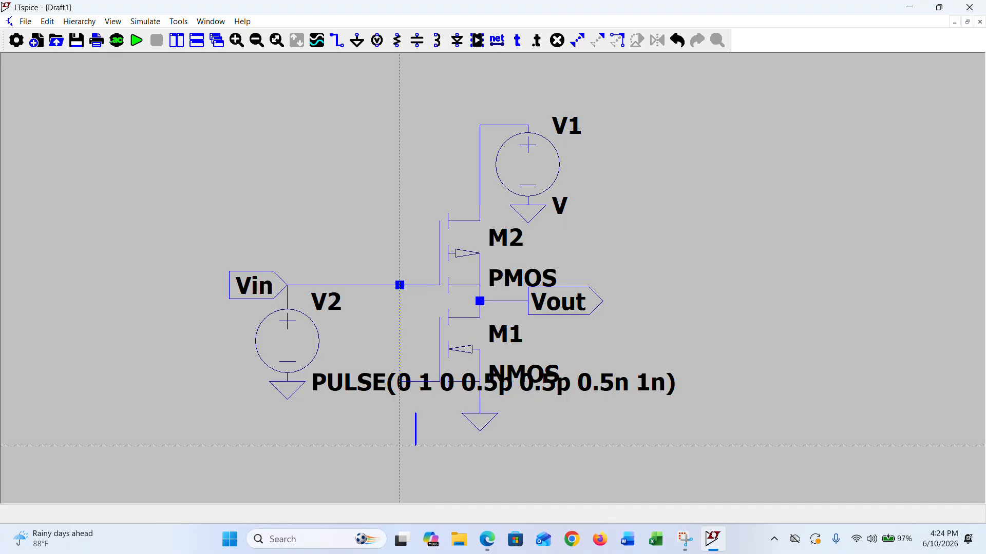
key(Escape)
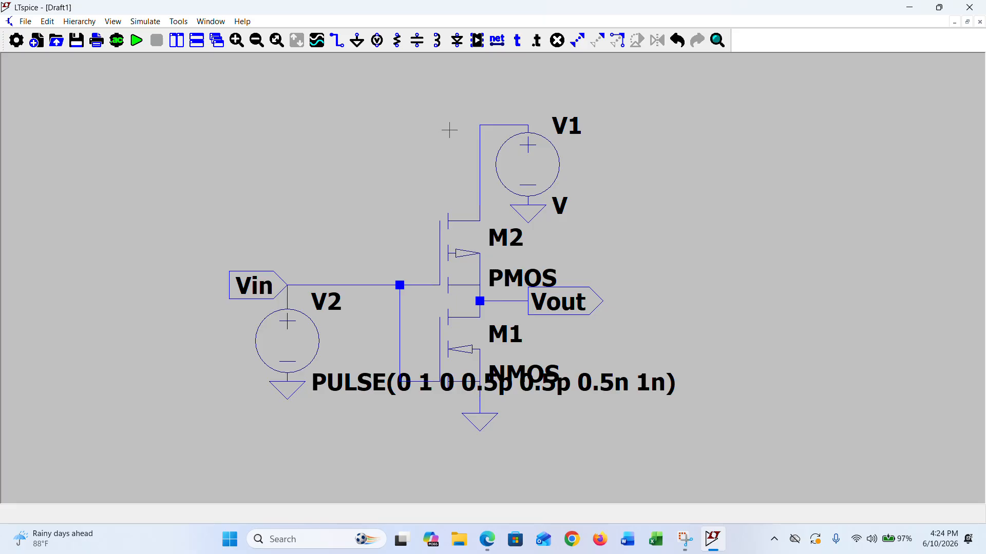
Step: Change the instance name of supply source V1 to 1
right_click(574, 126)
click(427, 293)
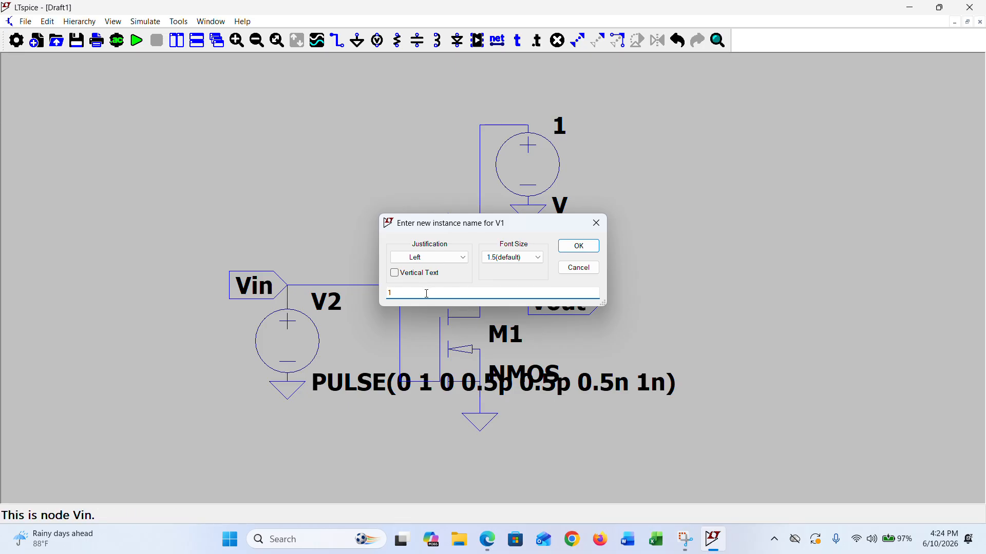
key(Return)
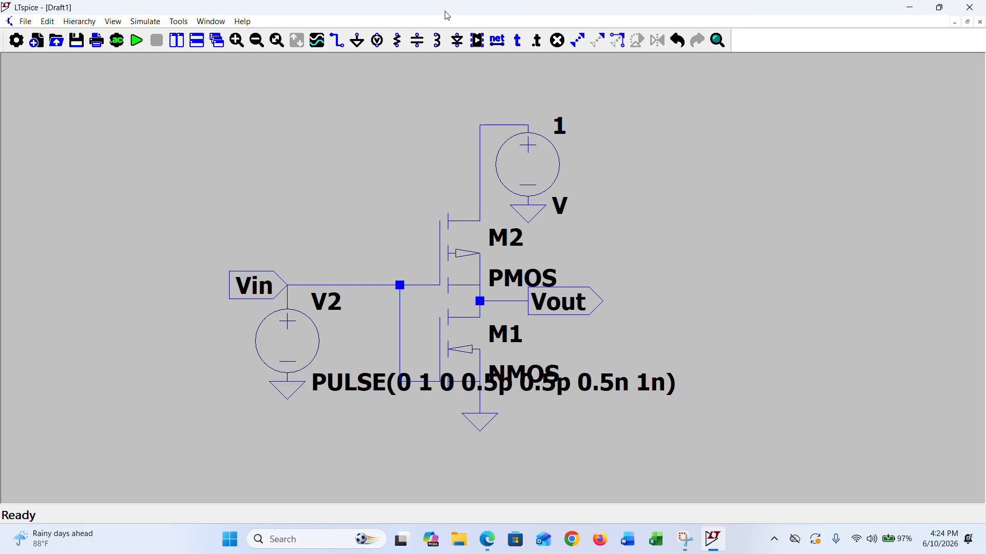
Step: Configure a transient analysis with a stop time of 2n, run it and dismiss the output log
key(super+shift+s)
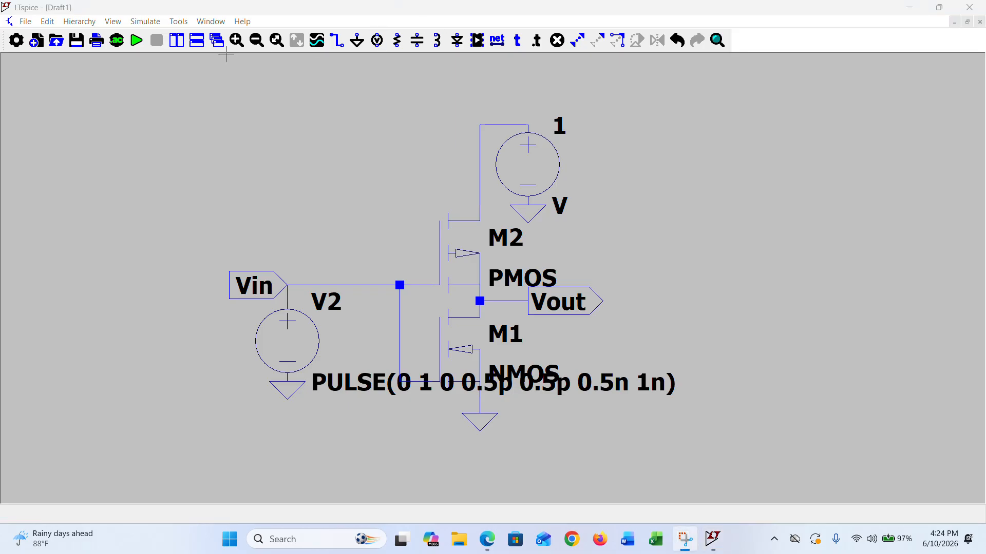
click(140, 42)
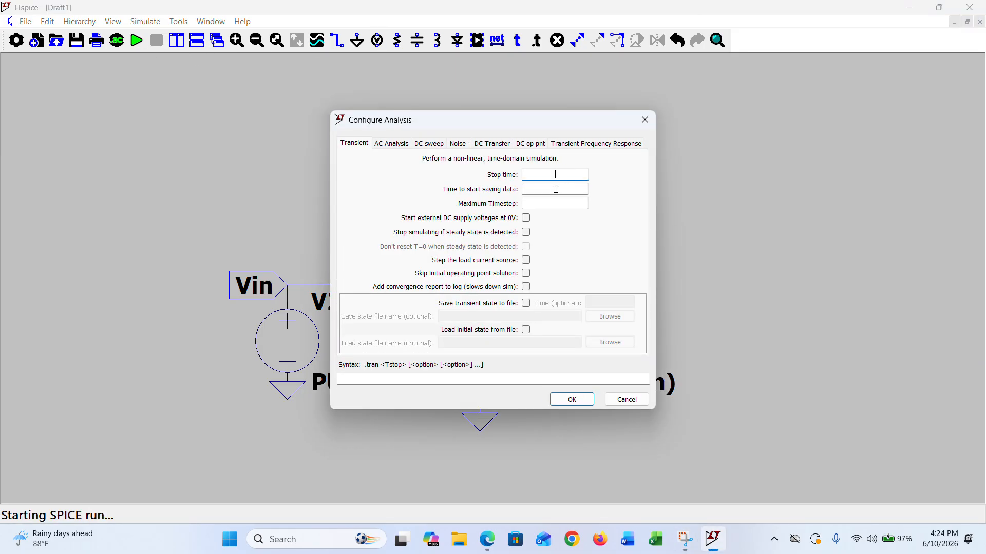
text(2n)
click(583, 403)
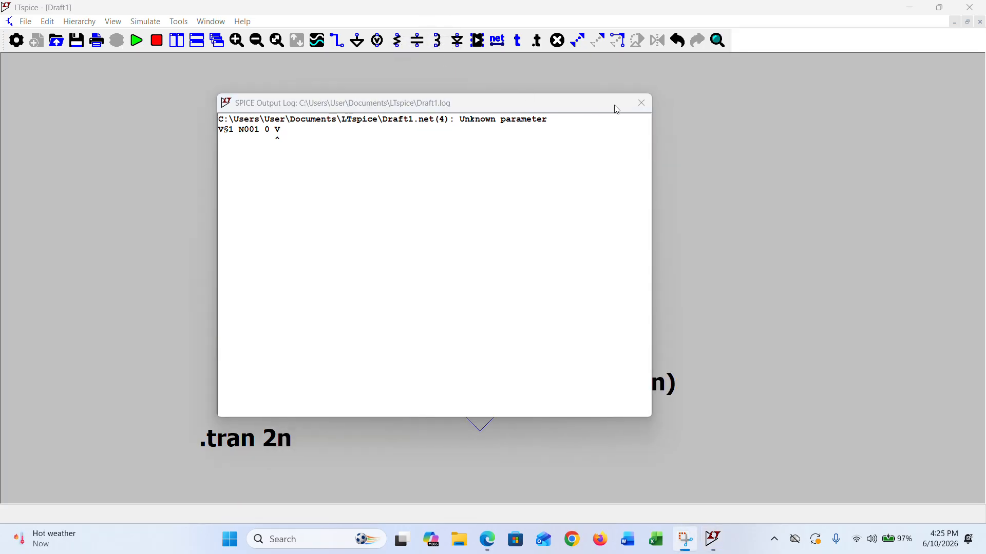
click(641, 103)
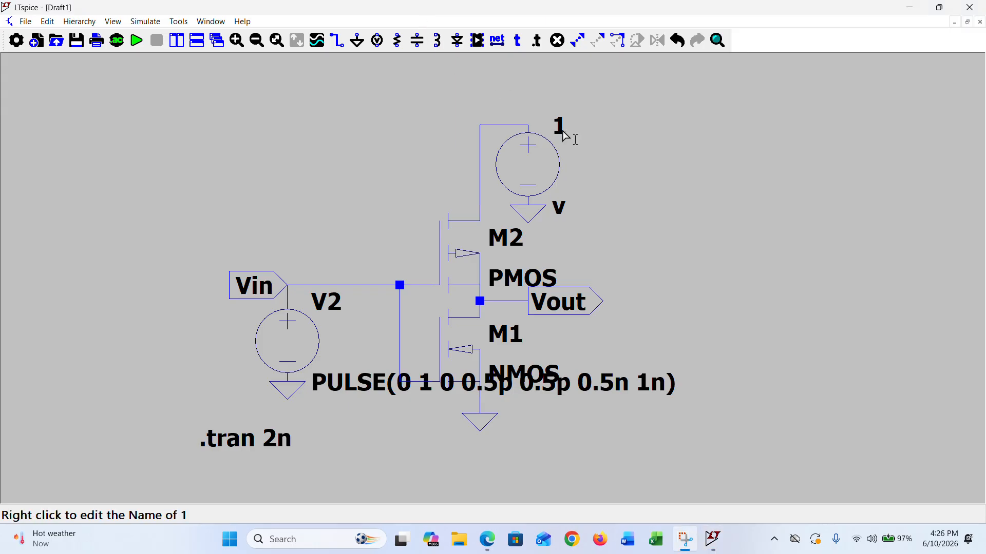
Step: Rename the supply source above the PMOS to Vdd and set its value to 1
right_click(565, 136)
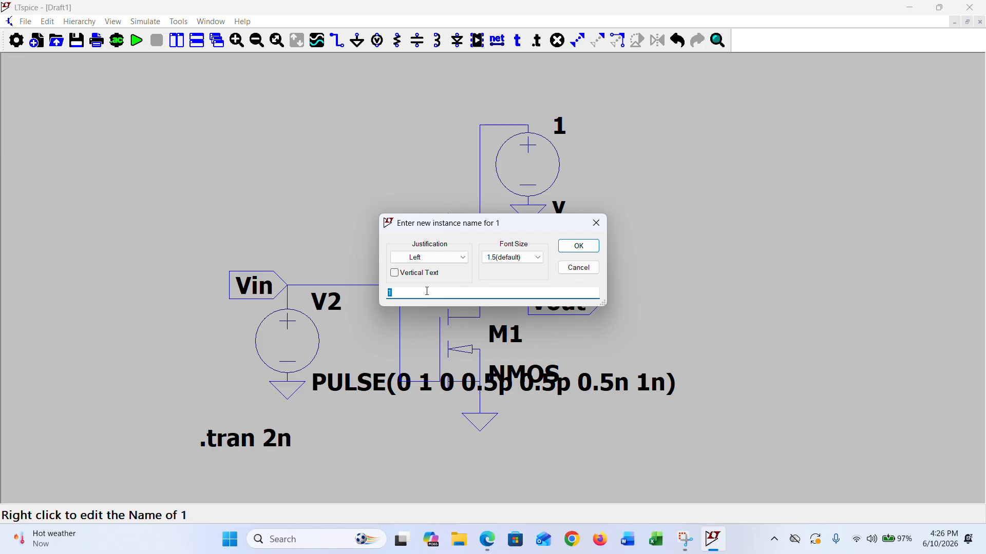
text(Vdd)
key(Return)
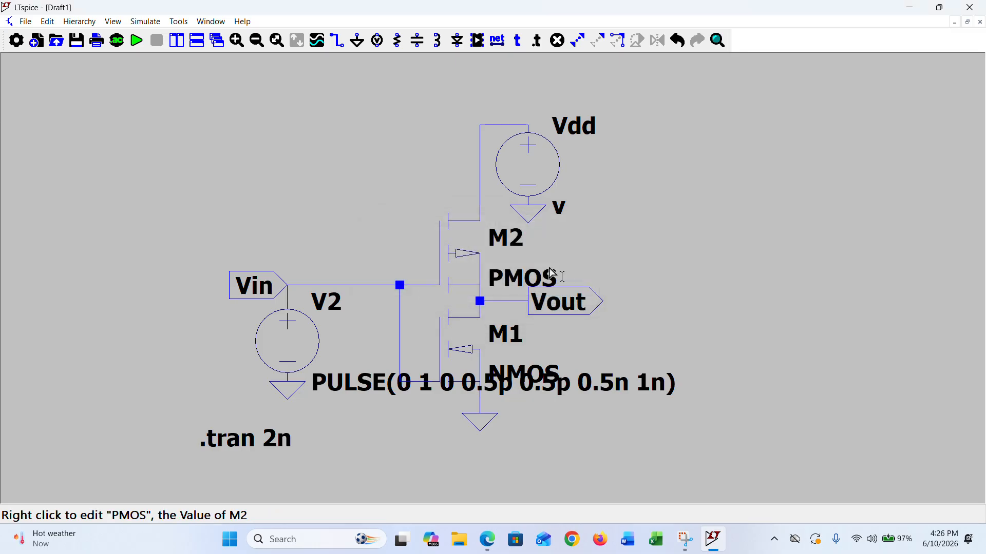
right_click(561, 219)
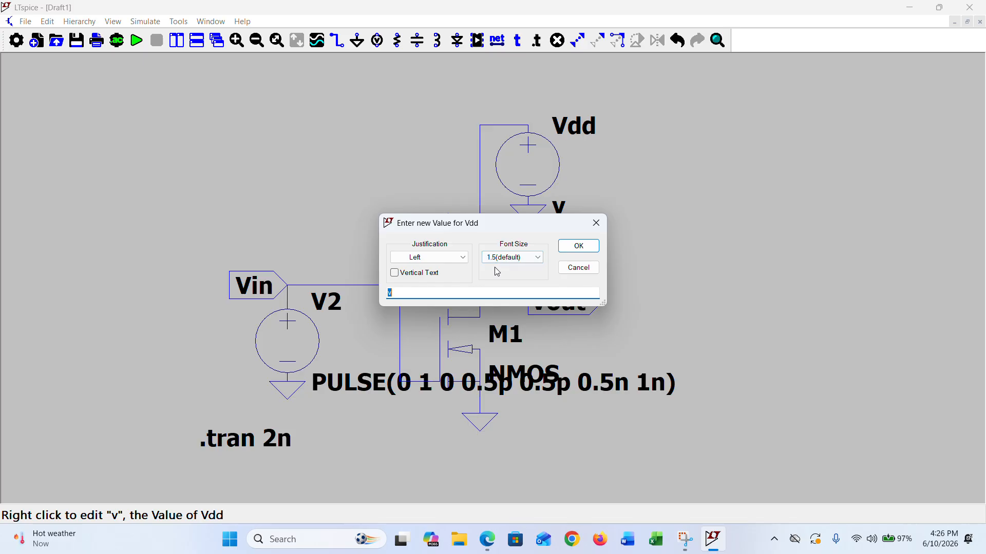
text(1)
key(Return)
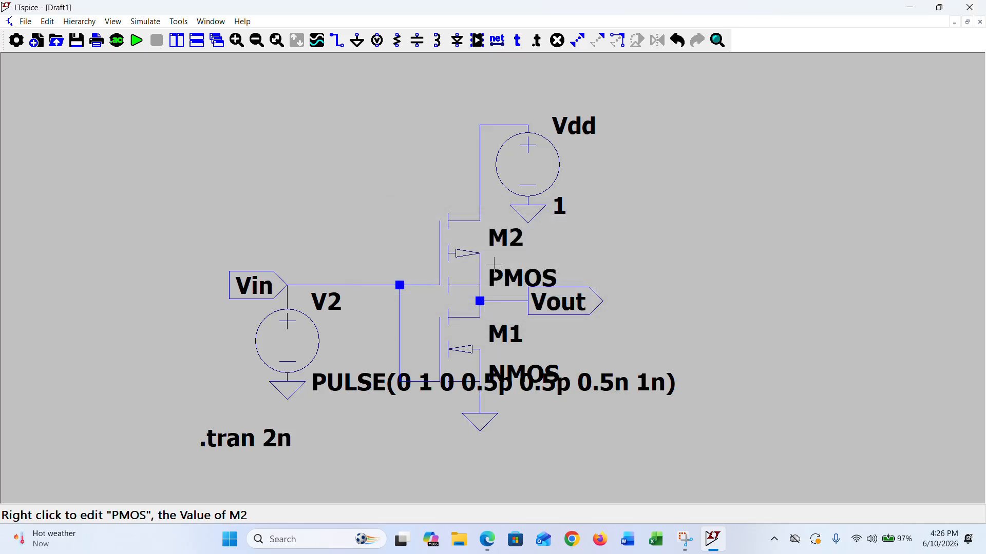
Step: Run the transient simulation of the inverter circuit
click(136, 40)
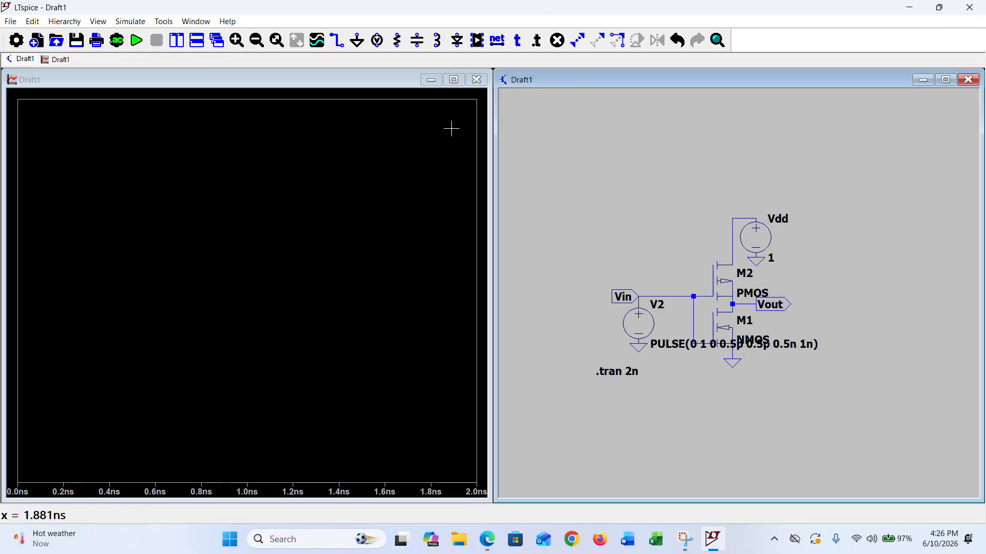
click(421, 22)
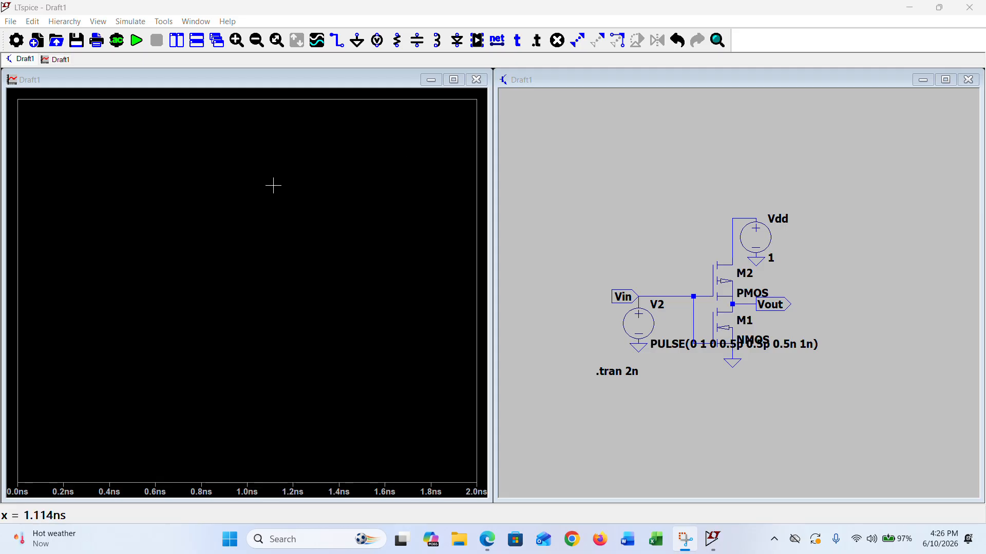
click(257, 174)
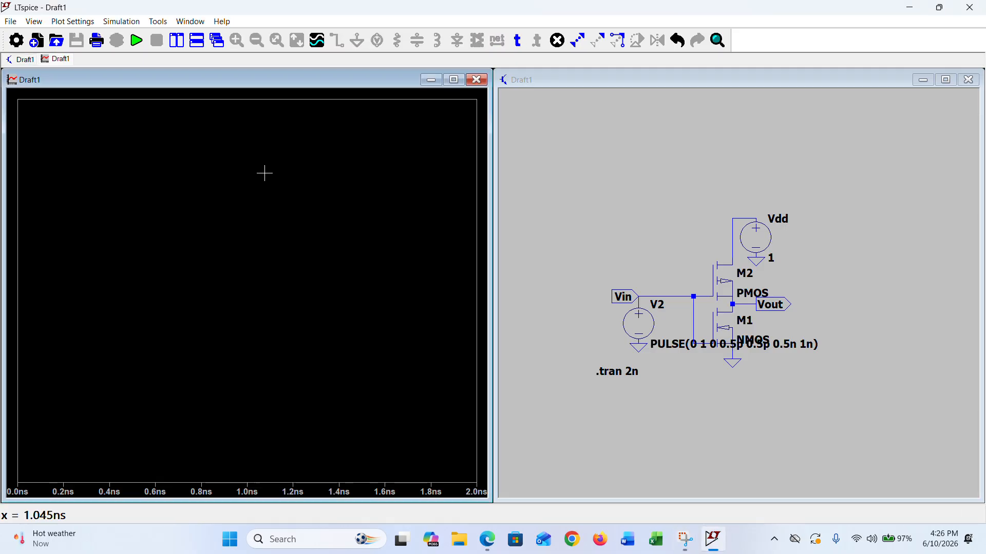
Step: Enlarge the schematic view and add a second plot pane above the existing one in the waveform viewer
click(586, 287)
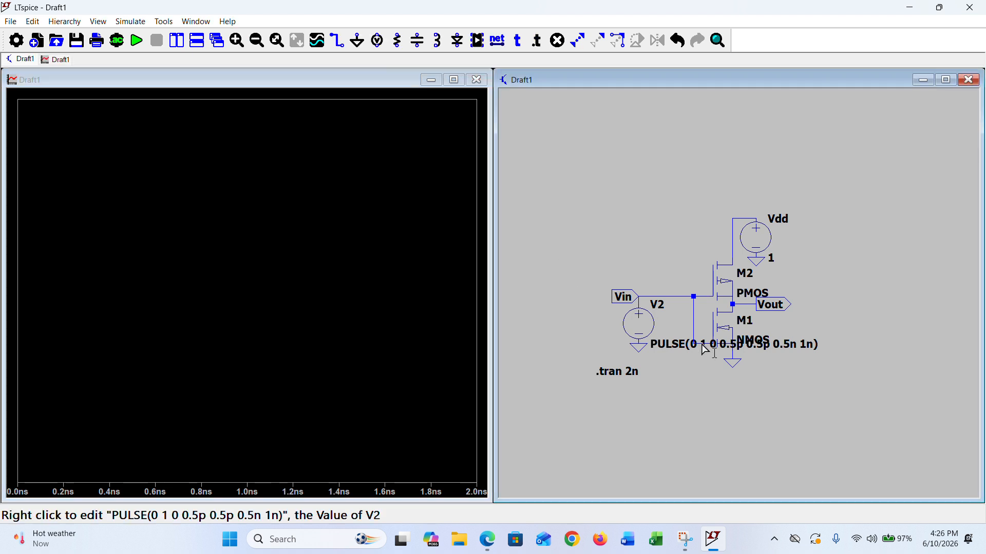
scroll(703, 349, up, 3)
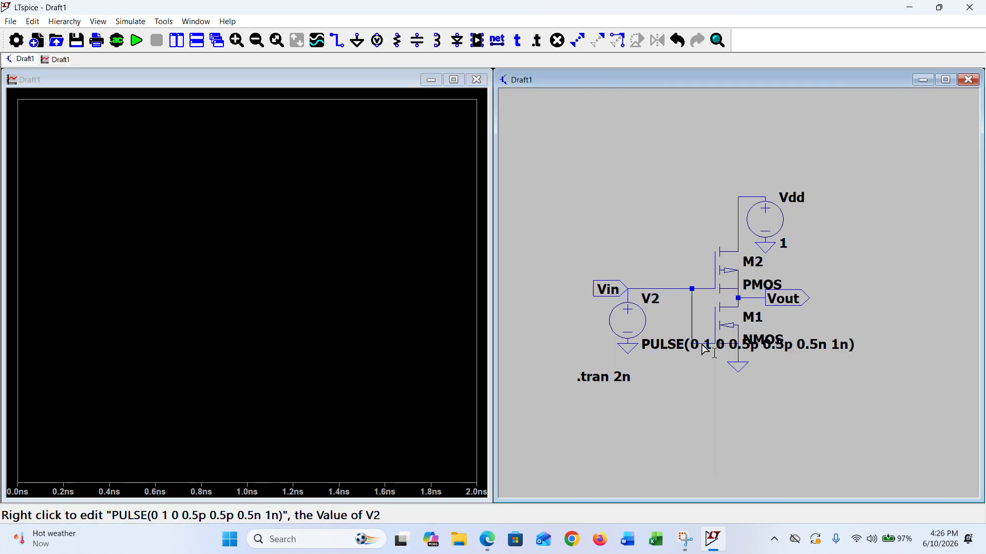
scroll(704, 349, up, 1)
click(259, 259)
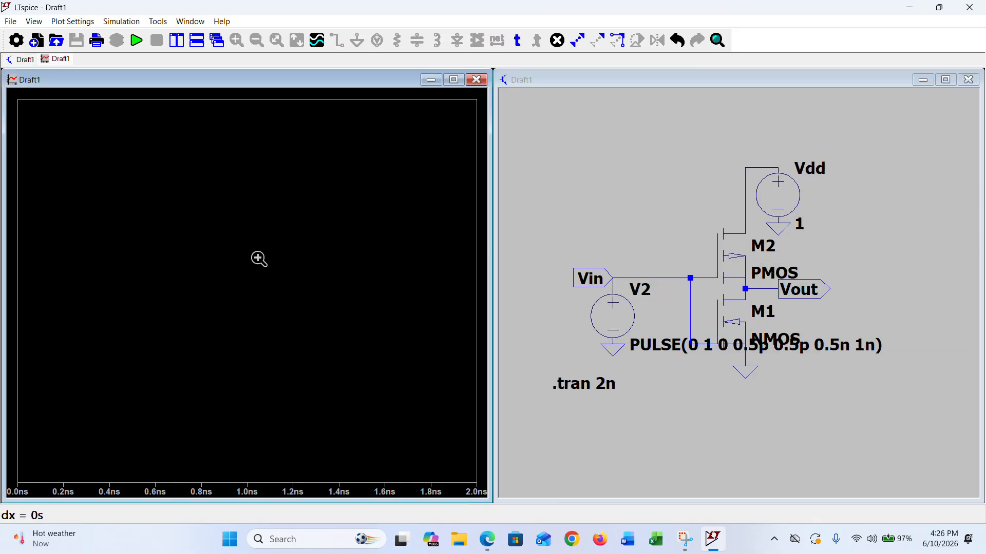
right_click(257, 257)
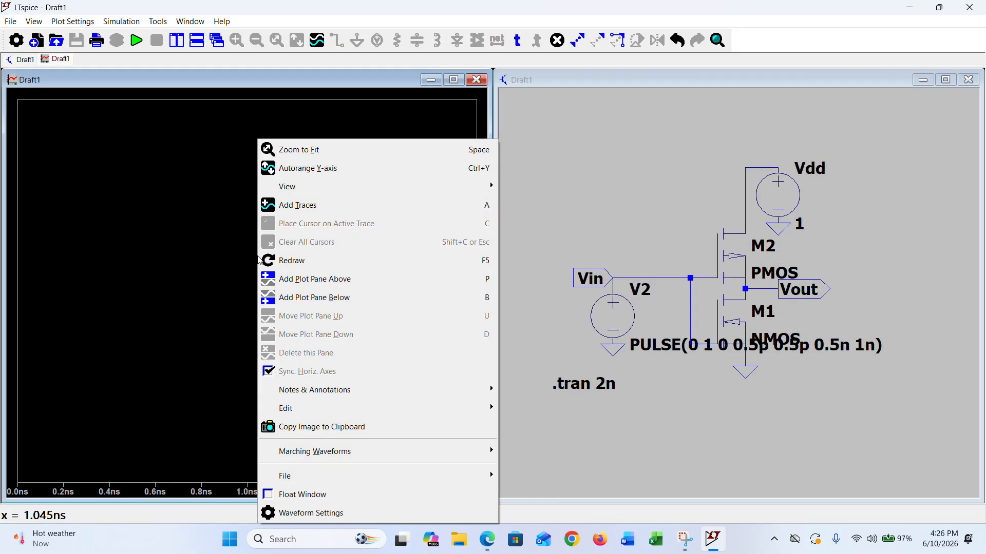
click(291, 280)
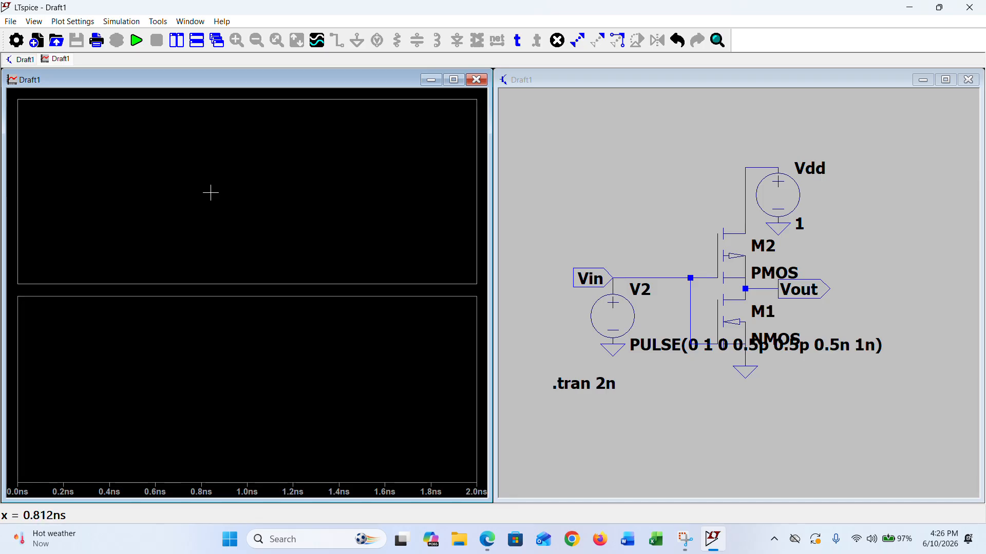
Step: Plot the Vin node voltage in the upper pane and the Vout node voltage in the lower pane
click(628, 277)
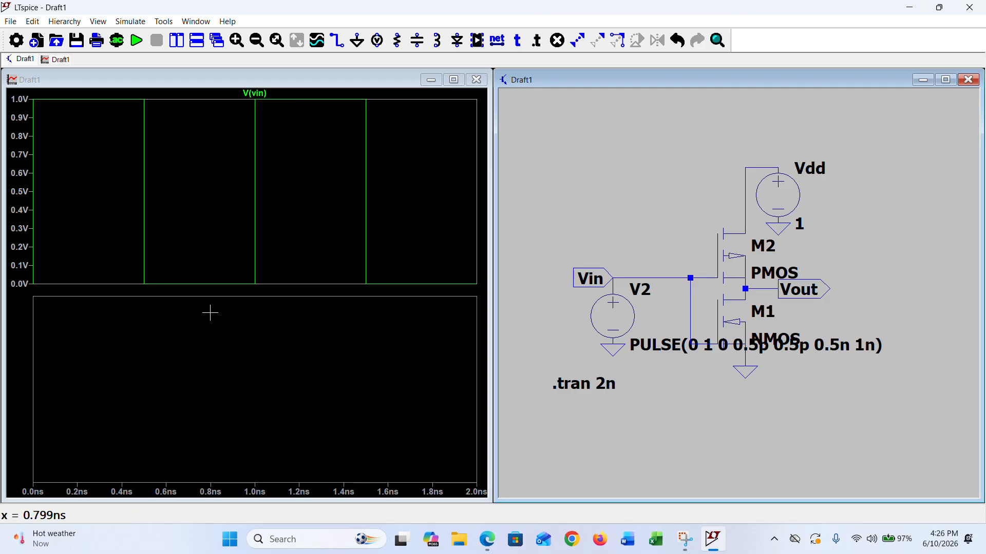
click(149, 377)
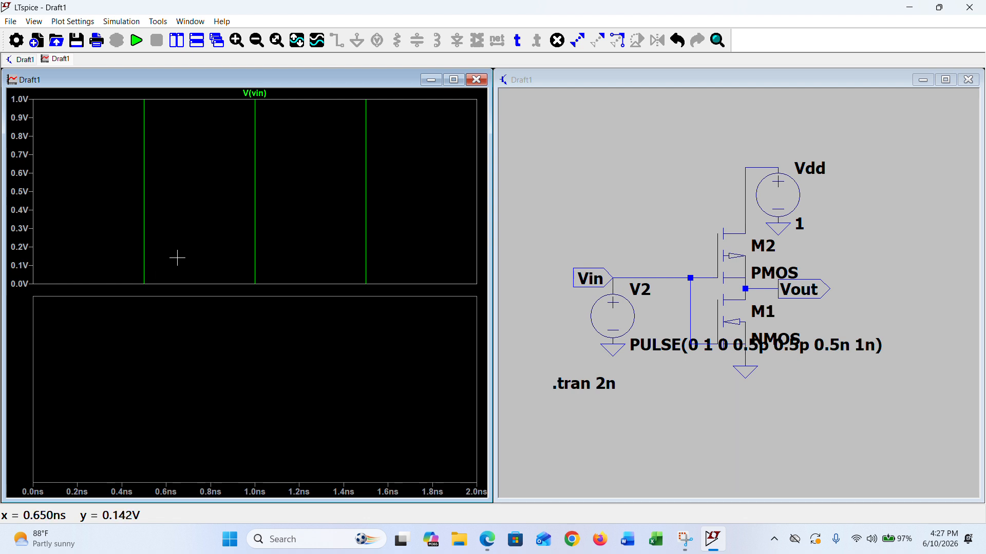
click(625, 277)
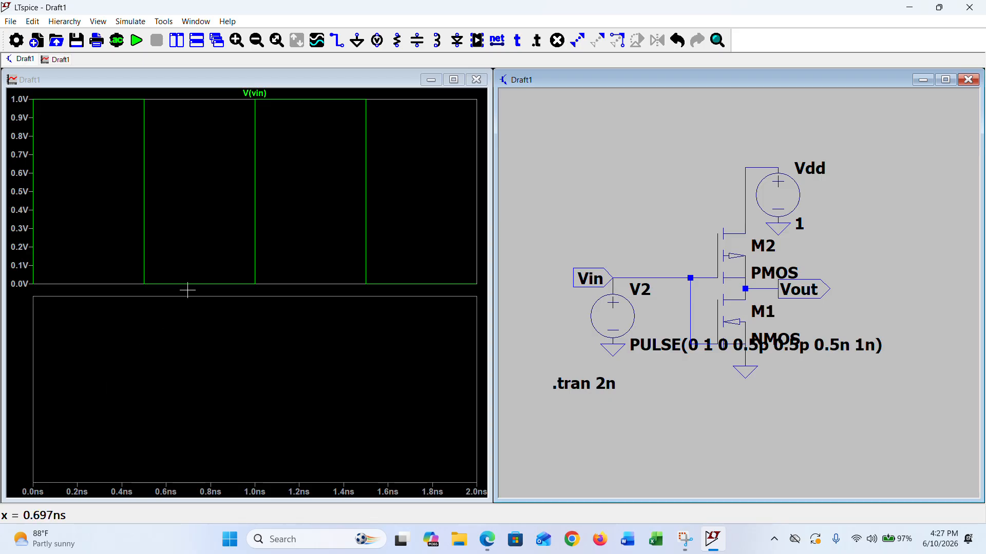
click(190, 342)
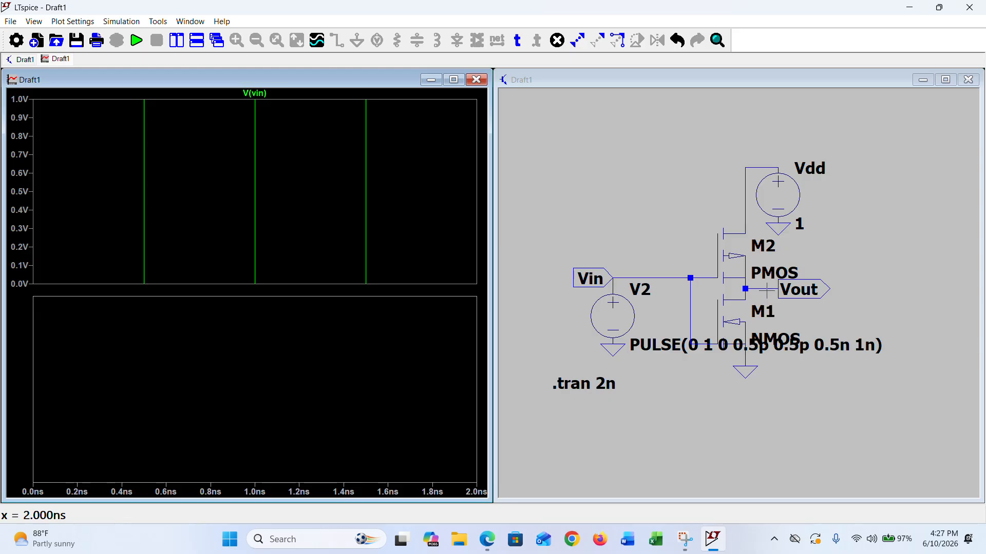
click(769, 288)
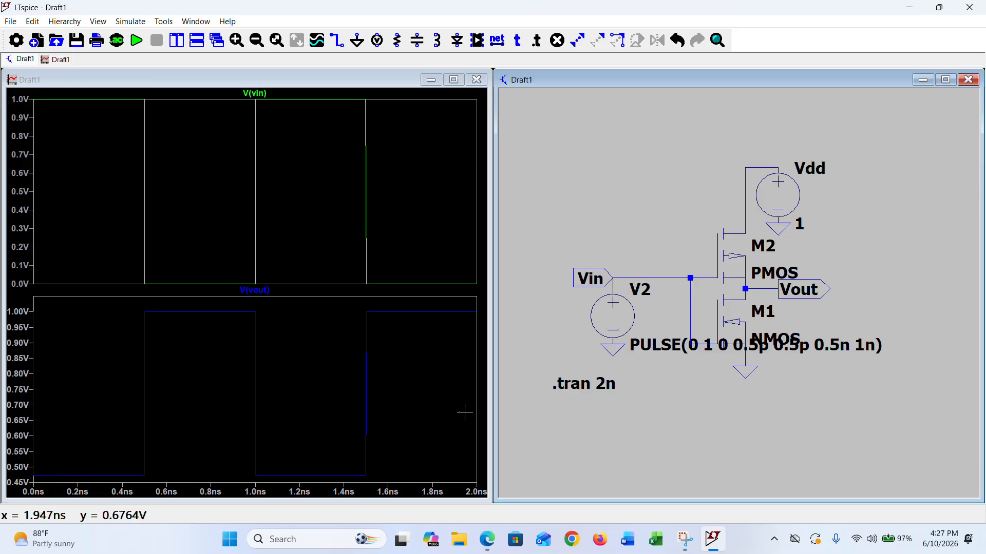
Step: Switch to Exp-8.pdf in Edge, place it beside the waveforms, compare its inverter truth table with the traces, and return to LTspice
click(486, 548)
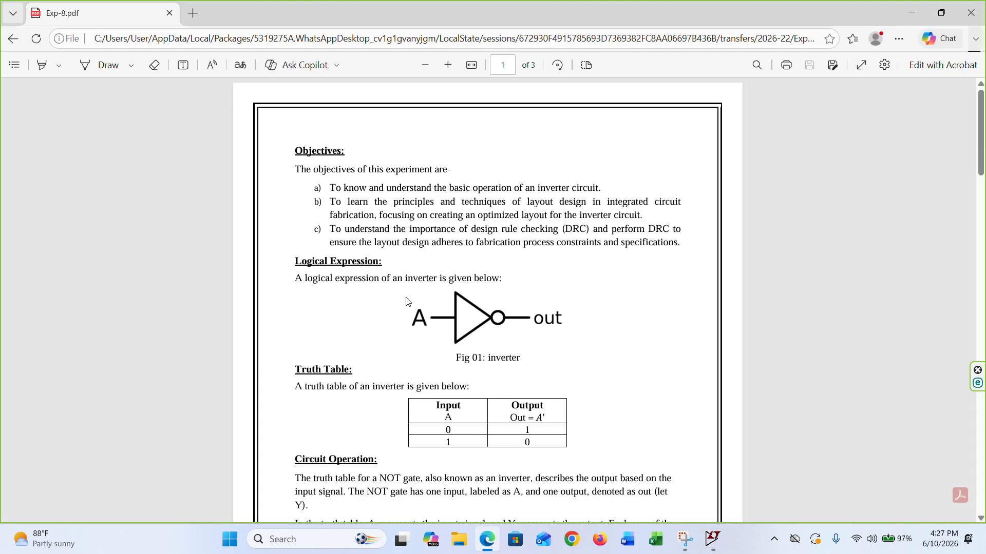
scroll(456, 303, down, 2)
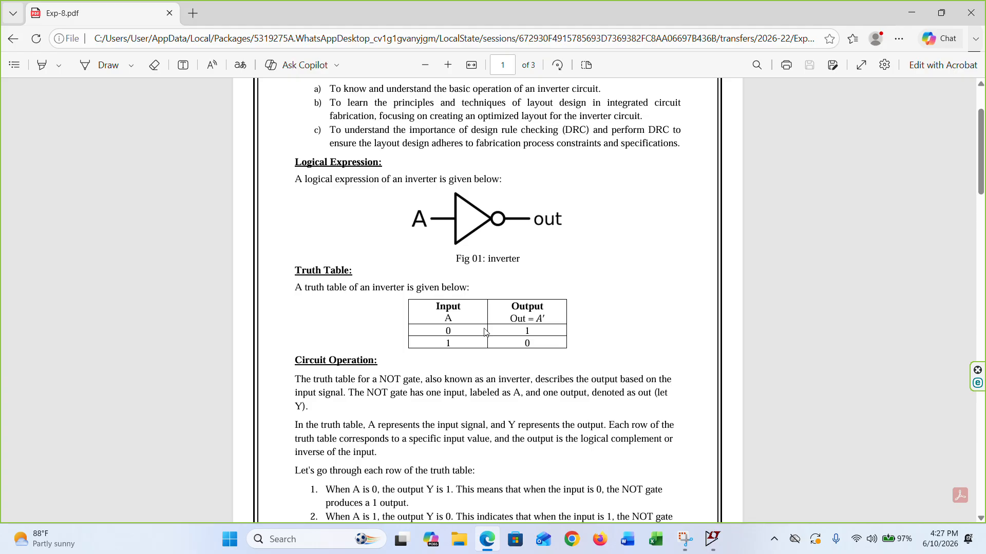
click(941, 13)
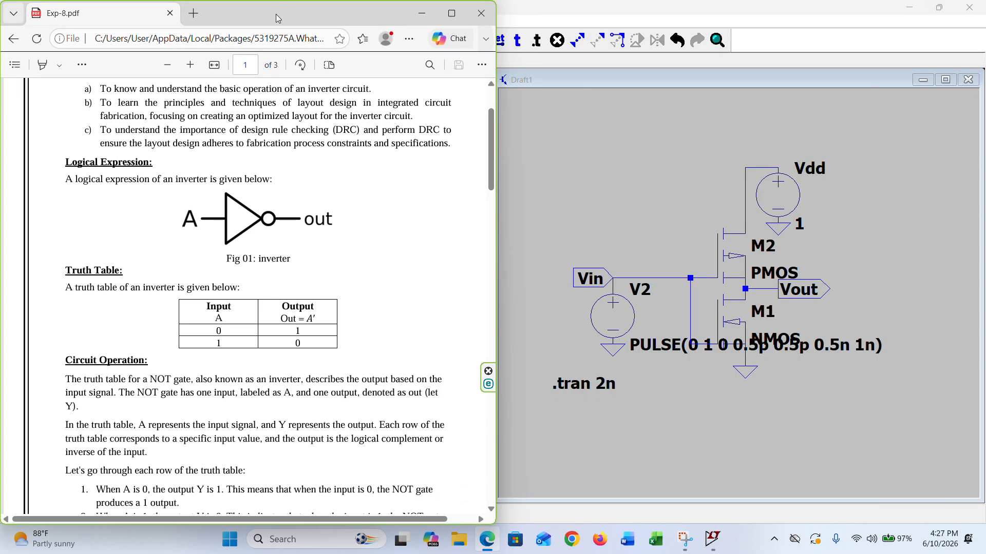
drag(276, 18, 779, 38)
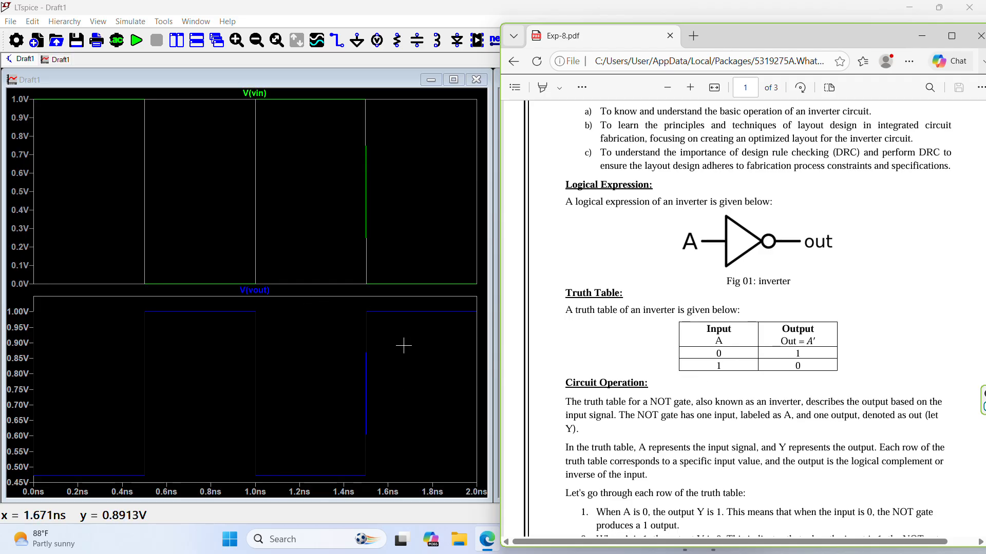
scroll(693, 413, down, 3)
scroll(693, 412, down, 5)
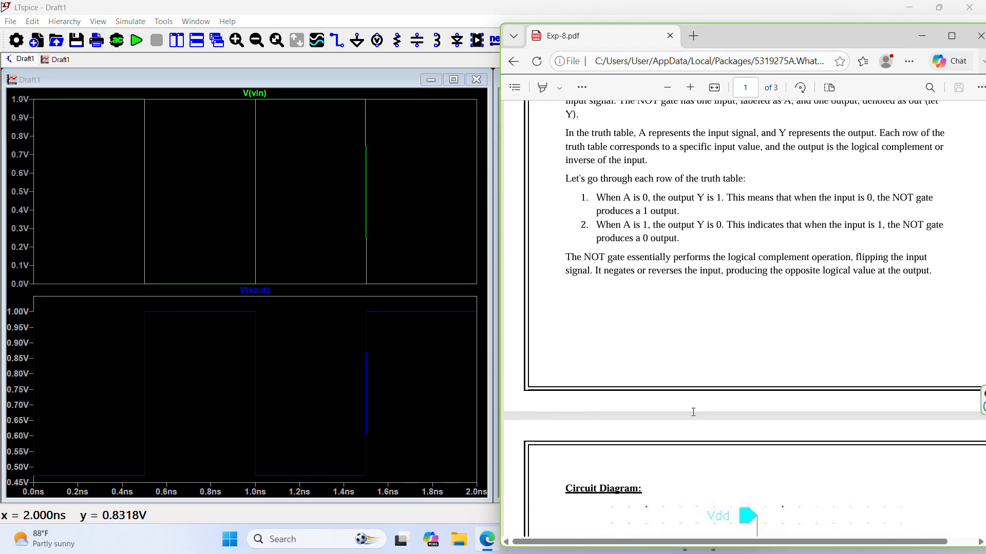
scroll(677, 308, up, 9)
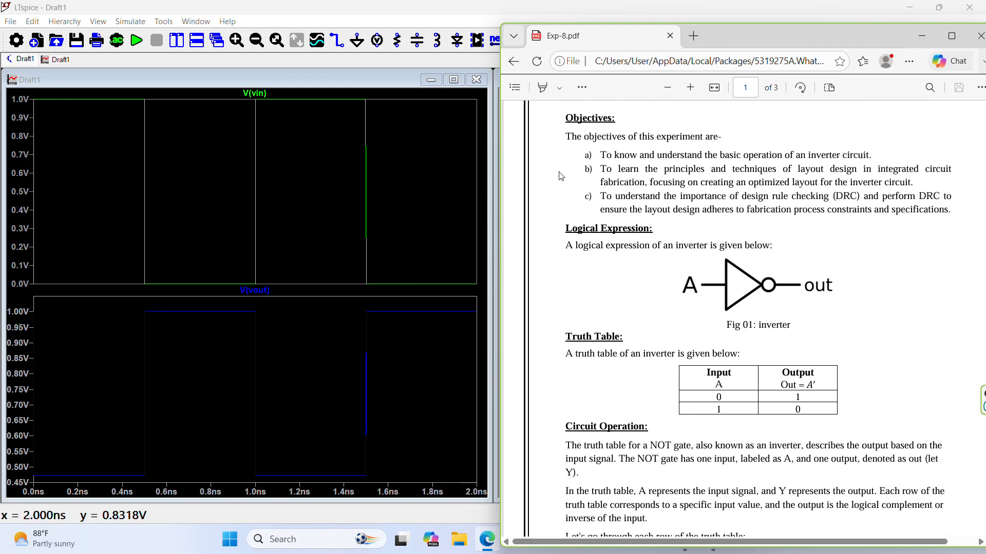
click(922, 35)
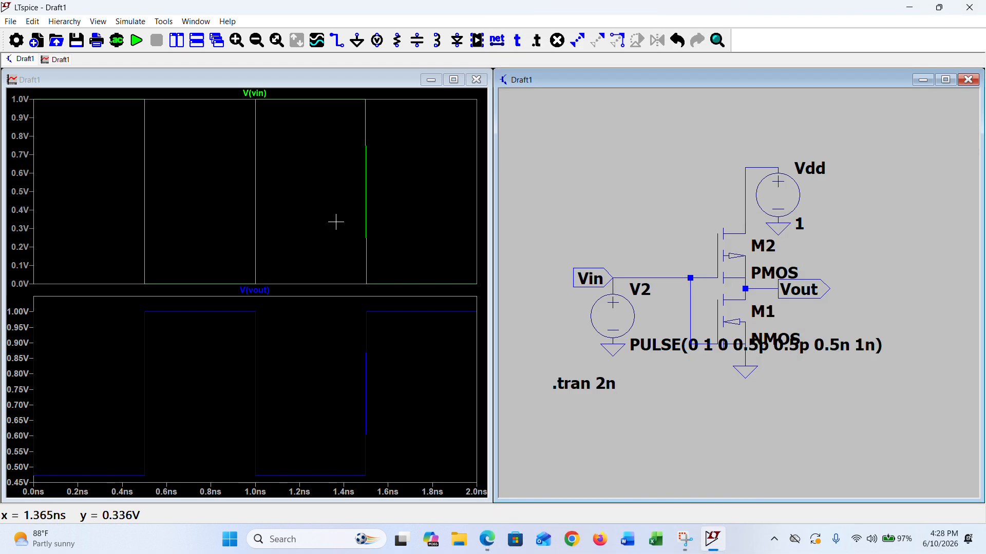